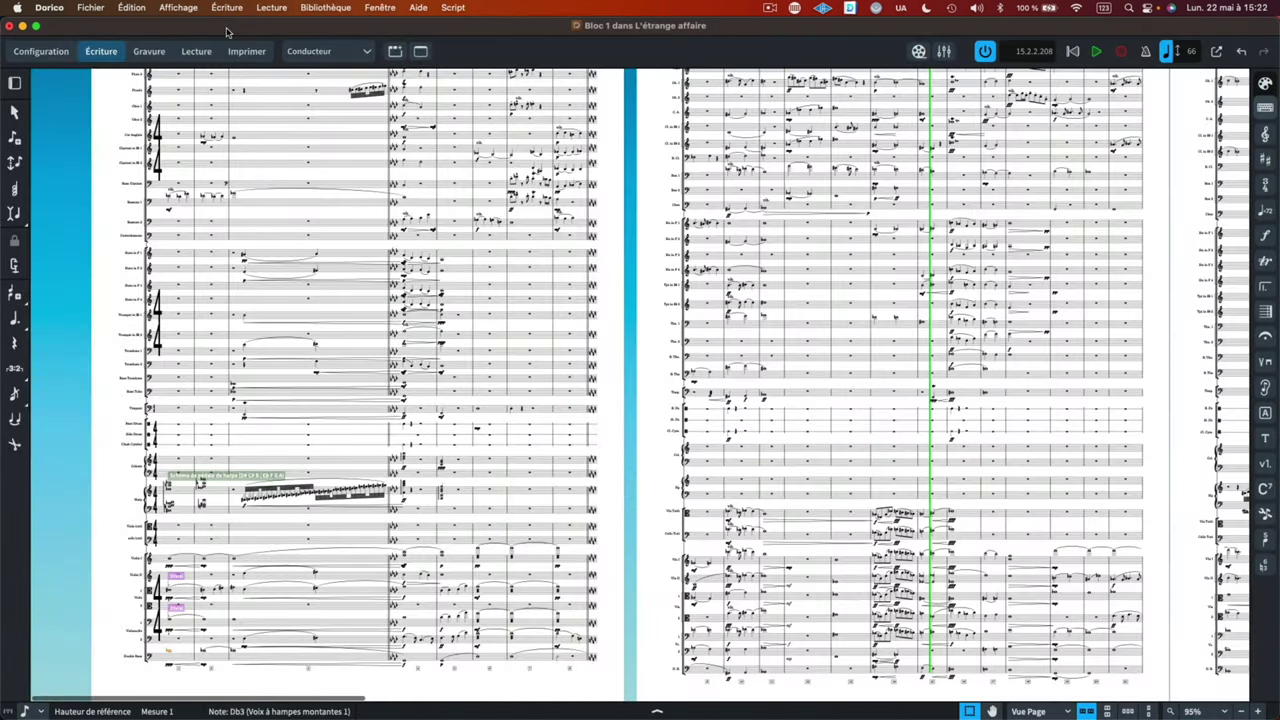
# - Play back the opening bars of the Bloc 1 orchestral score from measure 1
pyautogui.press('space')
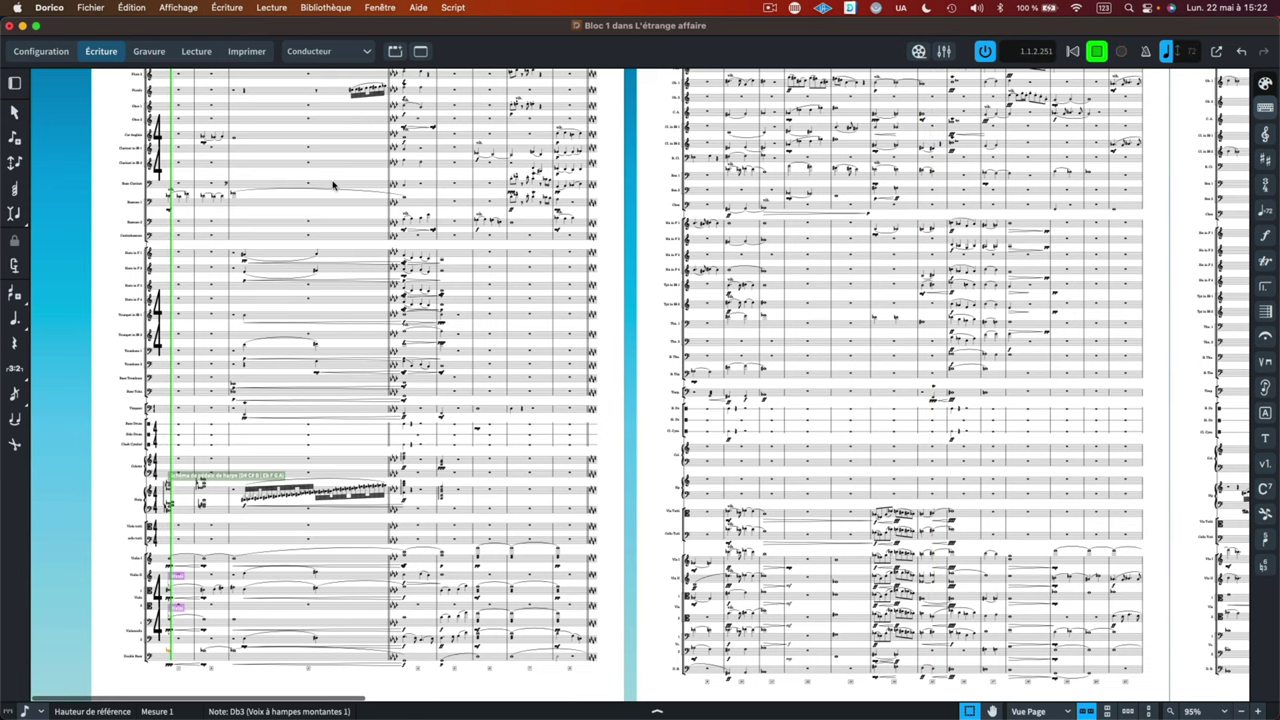
pyautogui.scroll(2, 333, 185)
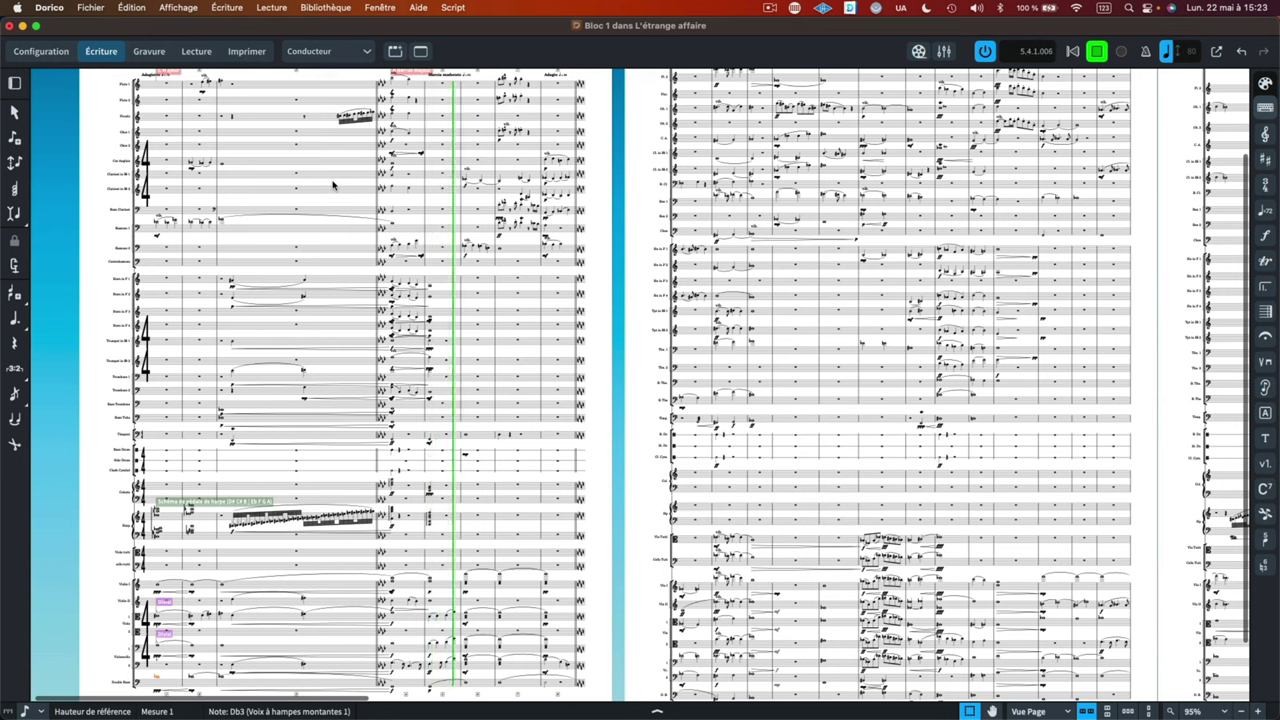
pyautogui.press('space')
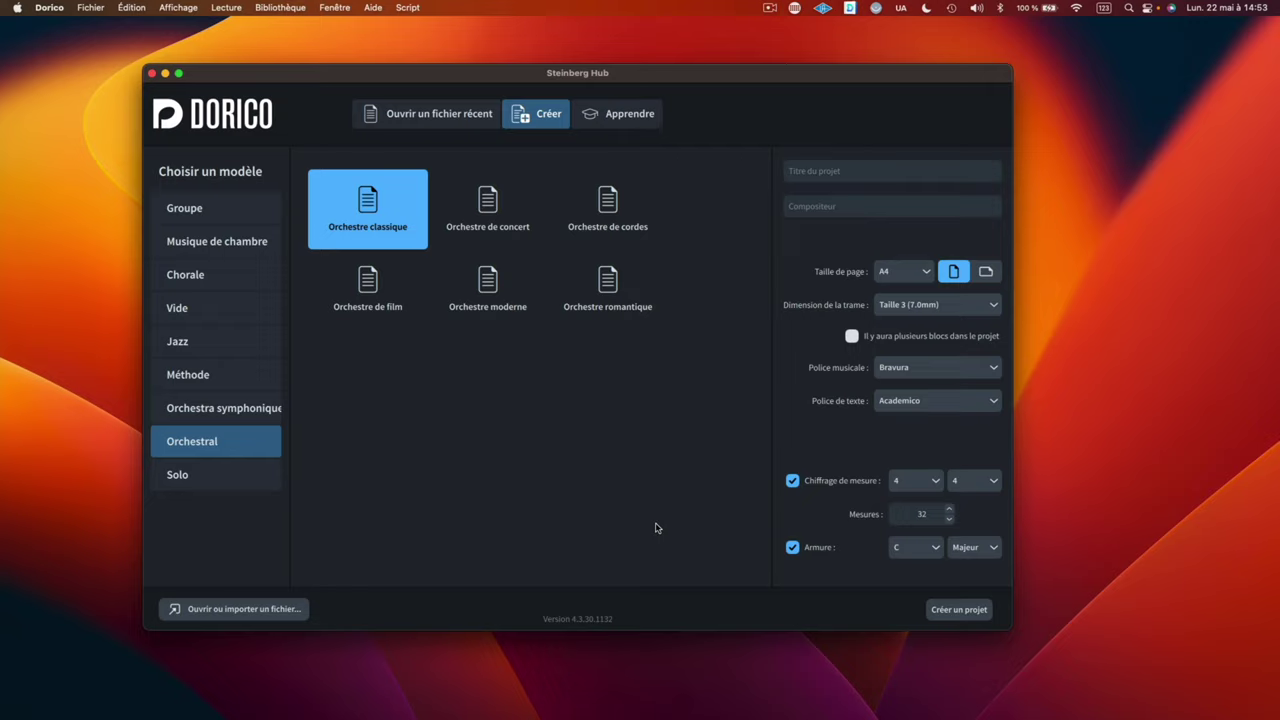
# - Create a new project from the Orchestre de film template and add an empty section player
pyautogui.click(377, 293)
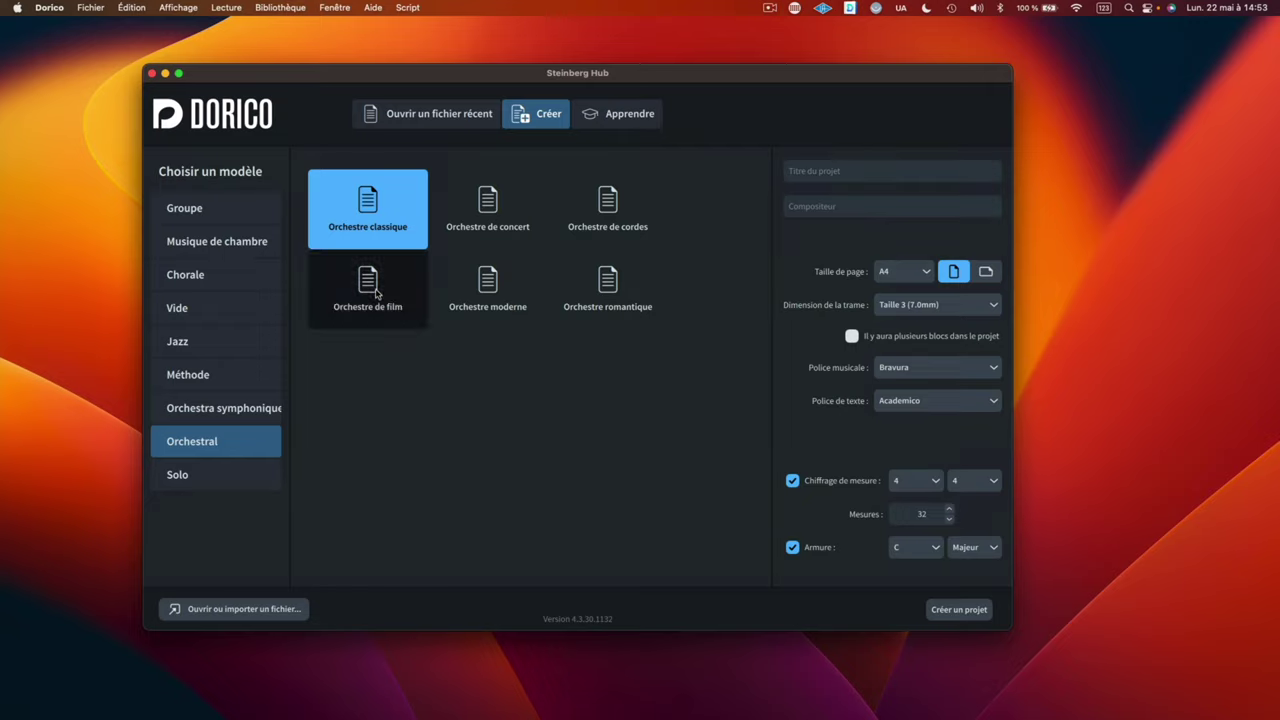
pyautogui.click(949, 609)
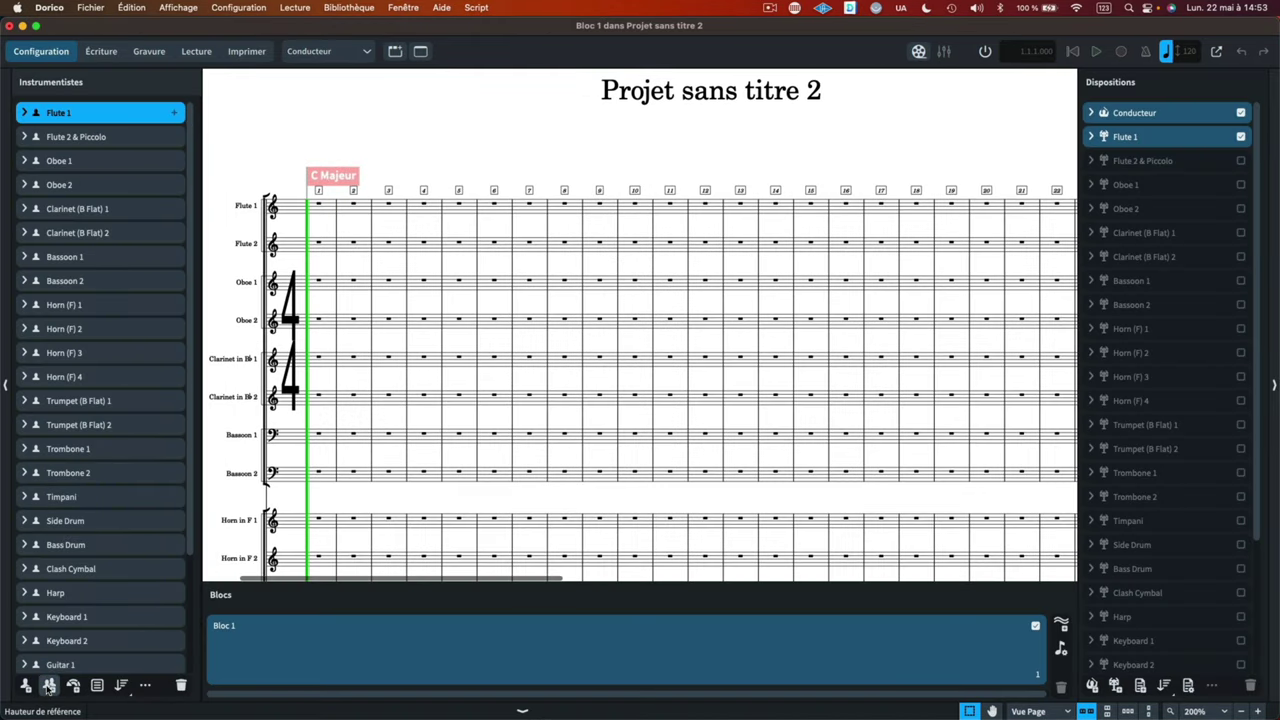
pyautogui.click(48, 686)
pyautogui.click(630, 411)
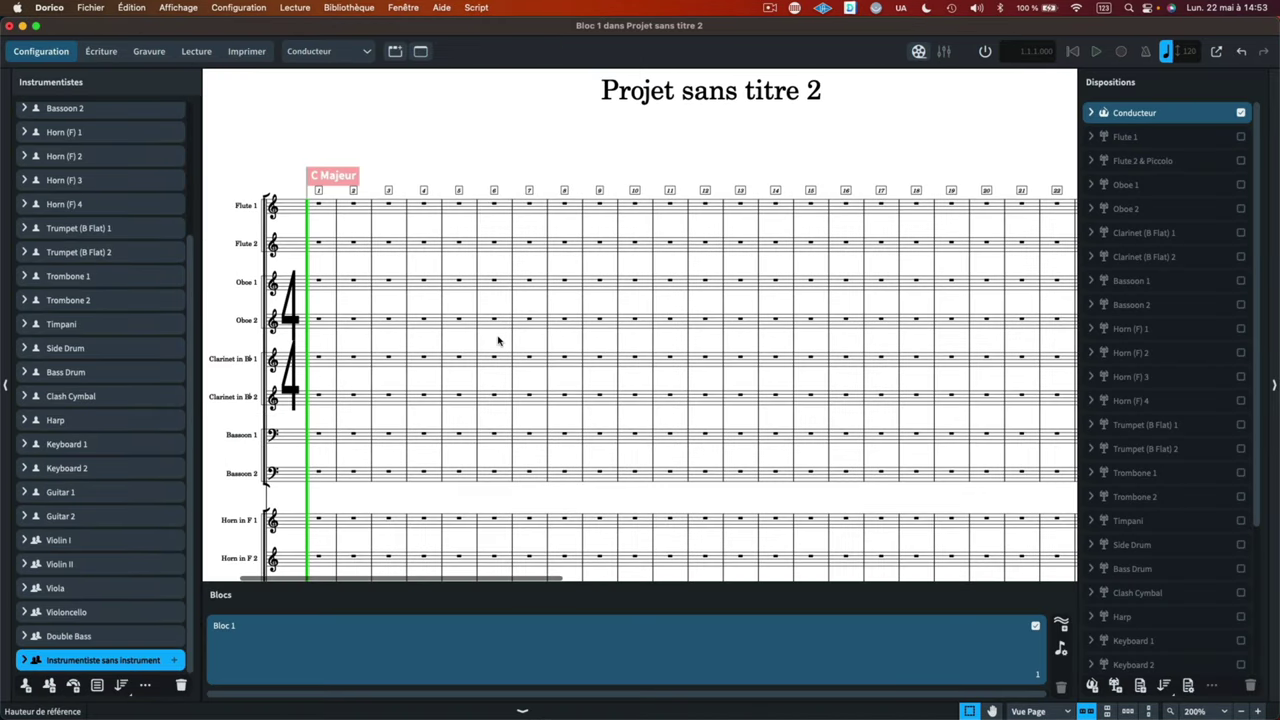
# - In Play mode, load Vienna Synchron Player in VST slot 29 with the 23 Bass clarinet - VelXF sus preset
pyautogui.press('super+4')
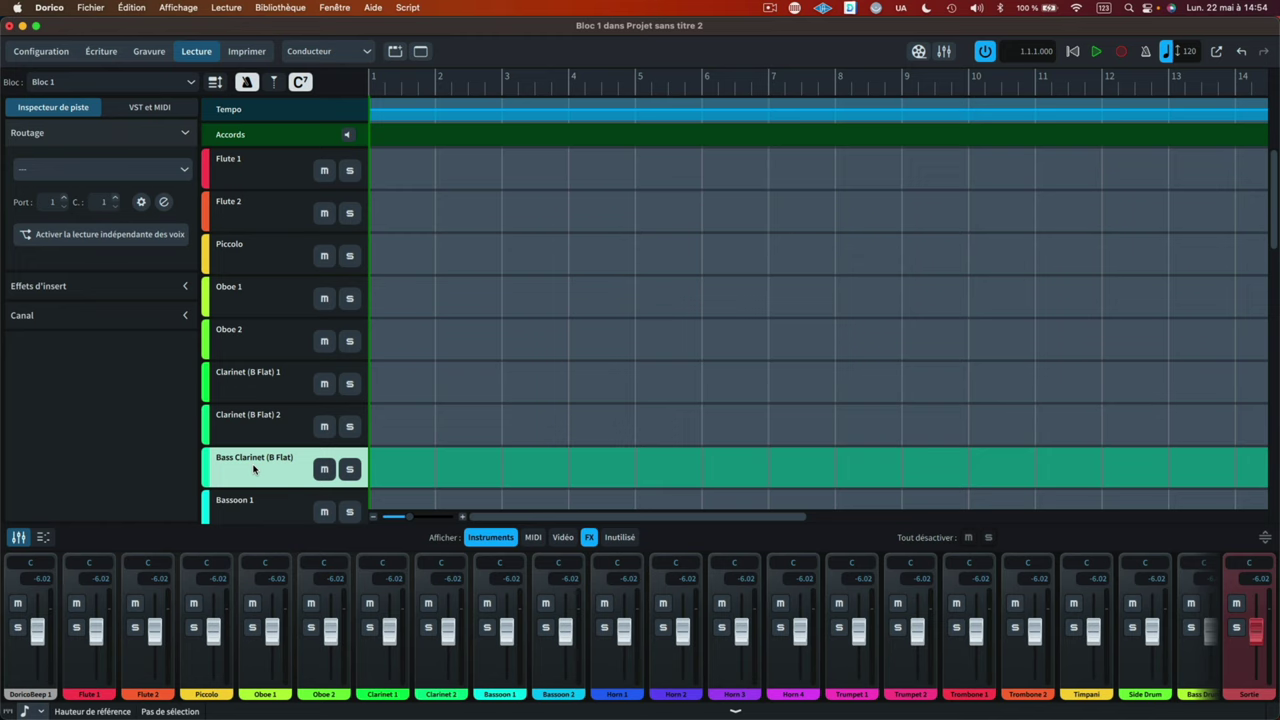
pyautogui.click(147, 108)
pyautogui.click(112, 452)
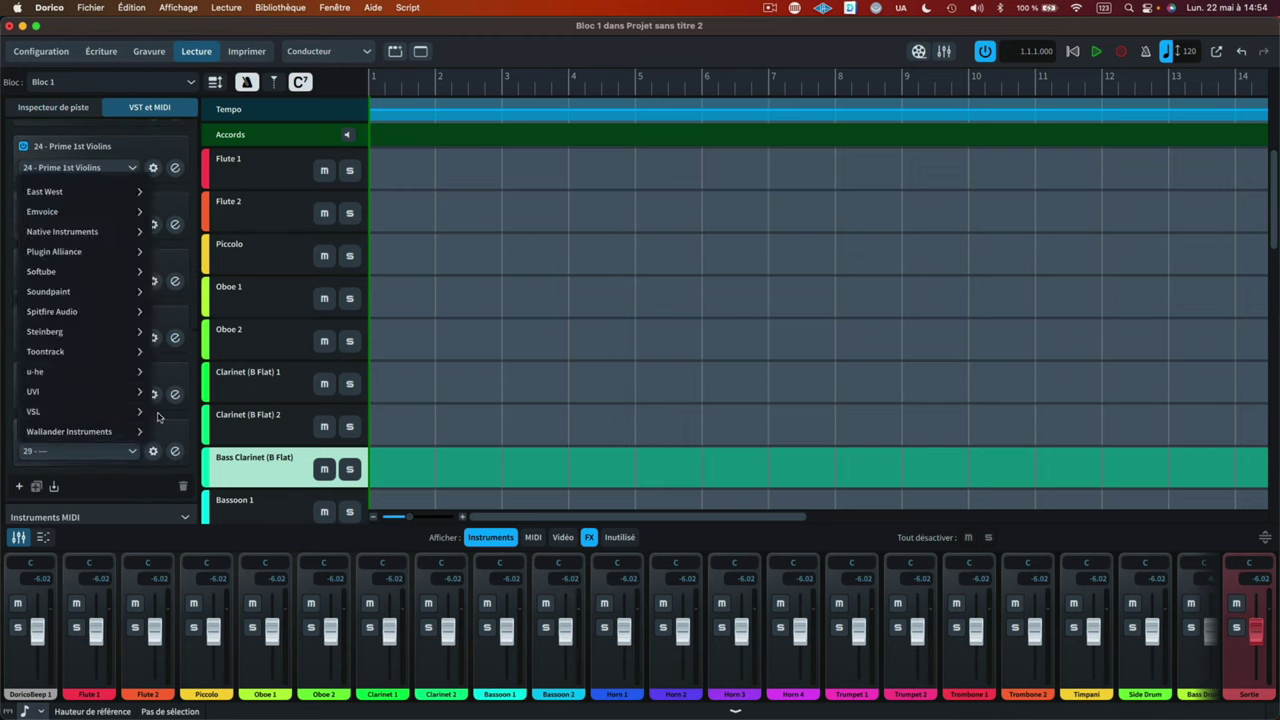
pyautogui.press('Escape')
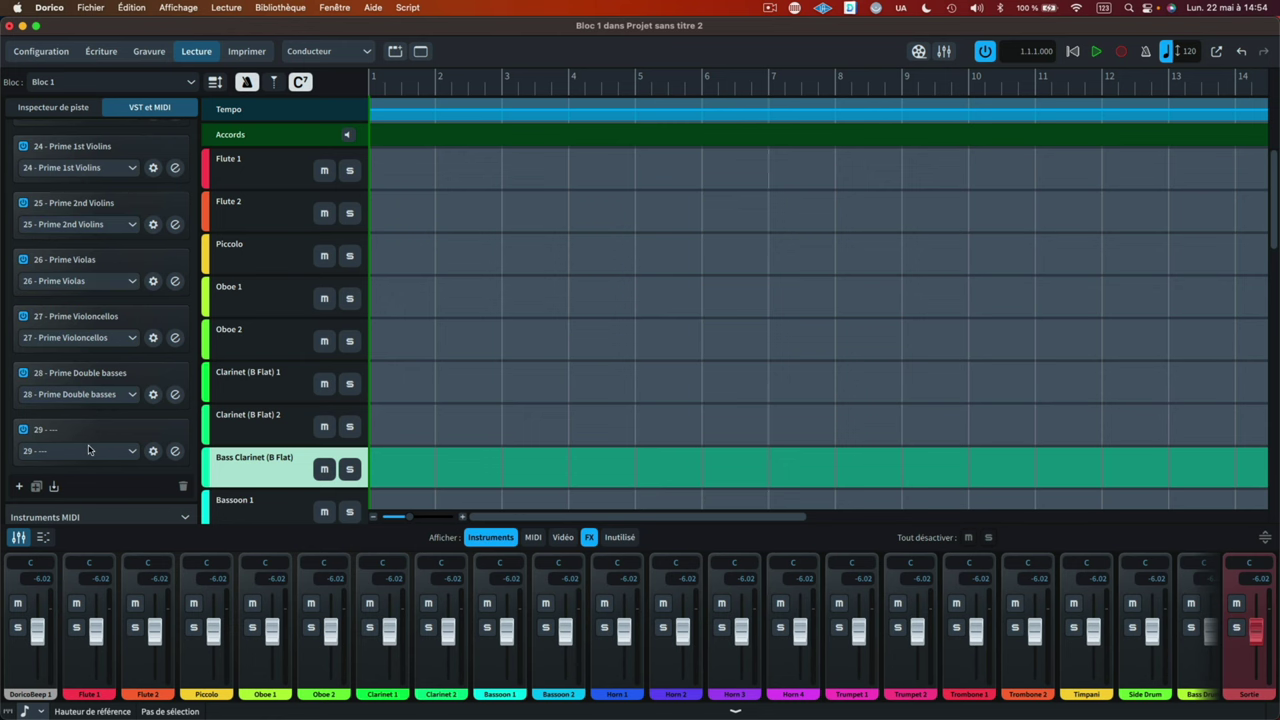
pyautogui.click(174, 452)
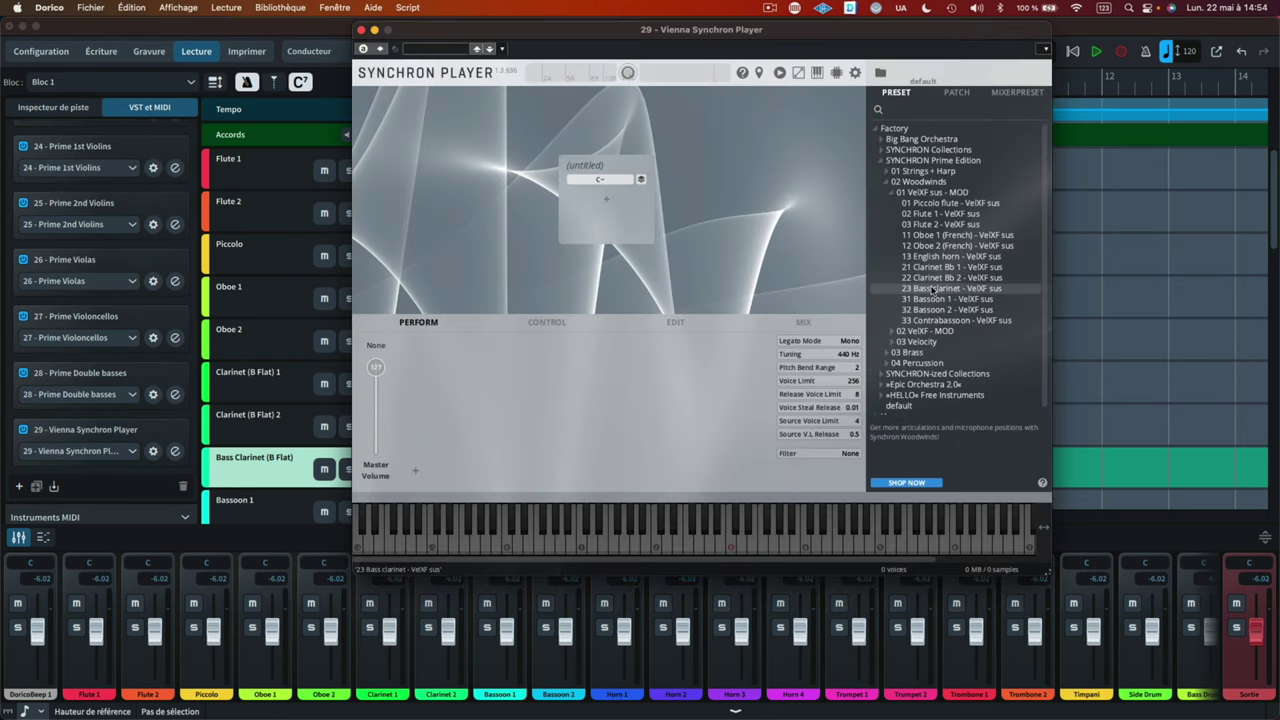
pyautogui.doubleClick(932, 288)
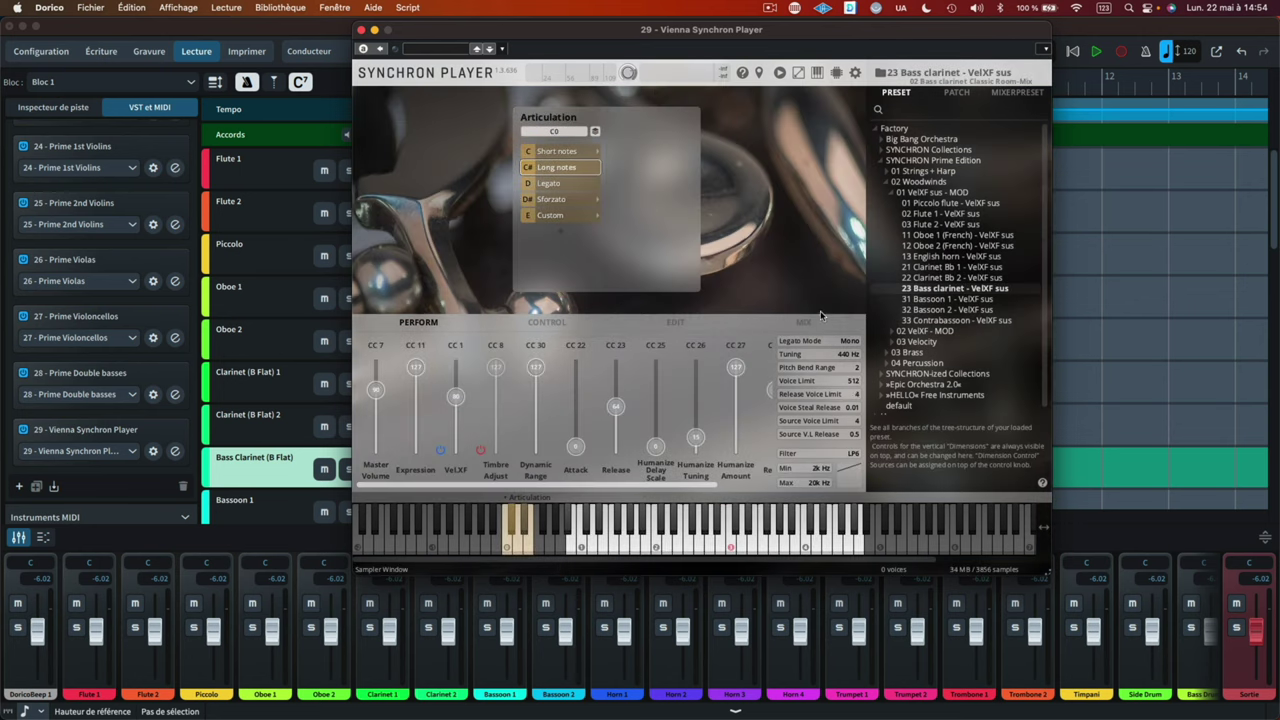
# - Name slot 29's endpoint setup Prime BassClarinet and assign the VSL SY Prime - Bass clarinet expression map to channel 1
pyautogui.click(153, 451)
pyautogui.moveTo(284, 98); pyautogui.dragTo(173, 92)
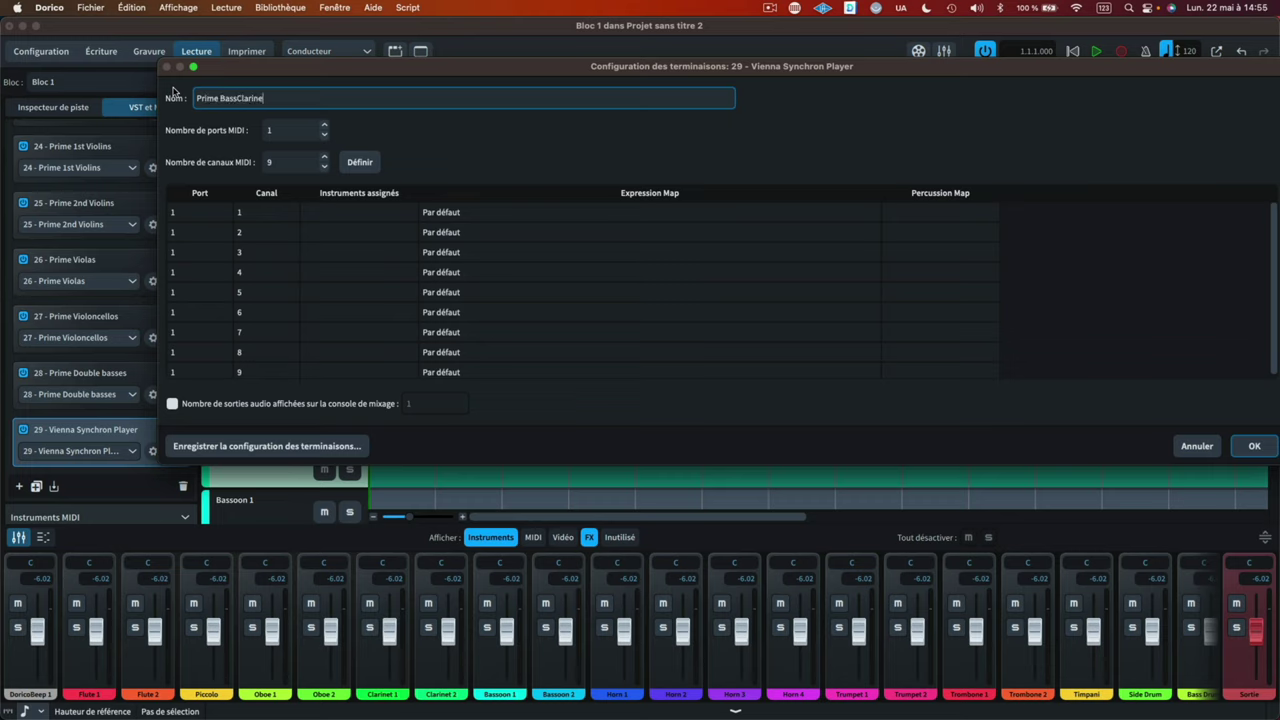
pyautogui.click(441, 212)
pyautogui.click(460, 250)
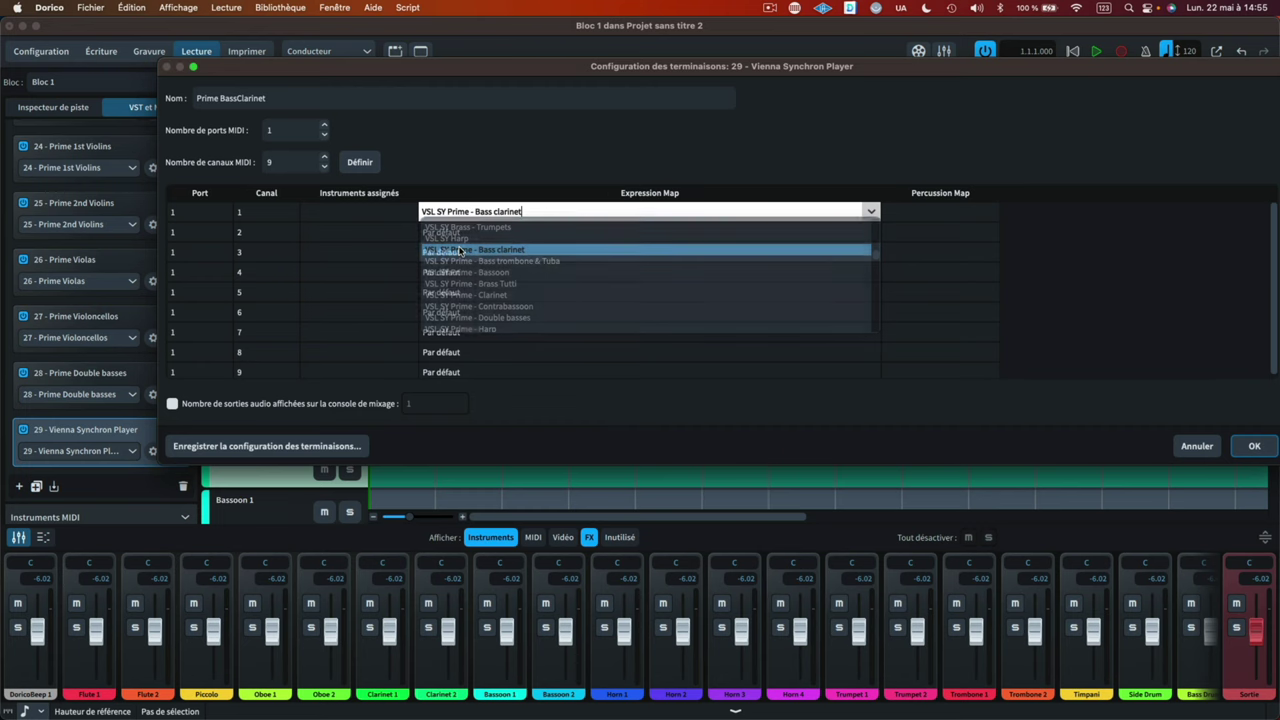
pyautogui.click(1254, 447)
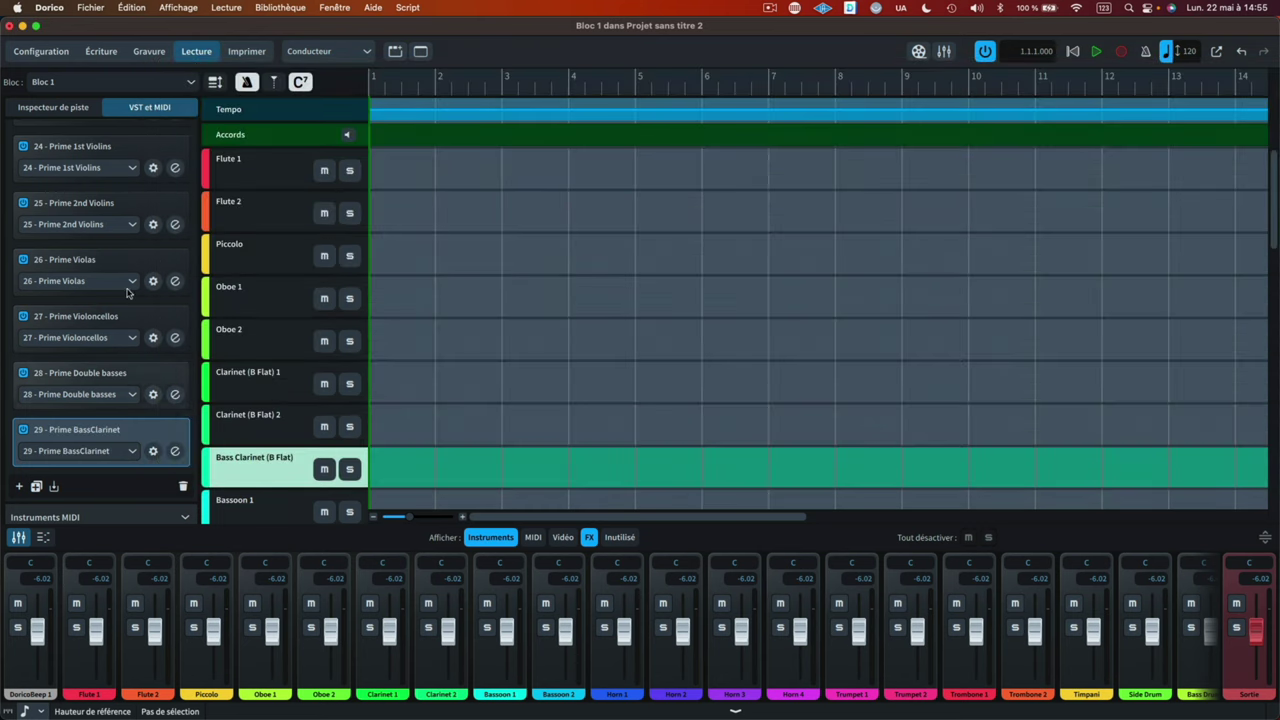
# - Route the Bass Clarinet (B Flat) track to the 29 - Prime BassClarinet instrument
pyautogui.click(66, 108)
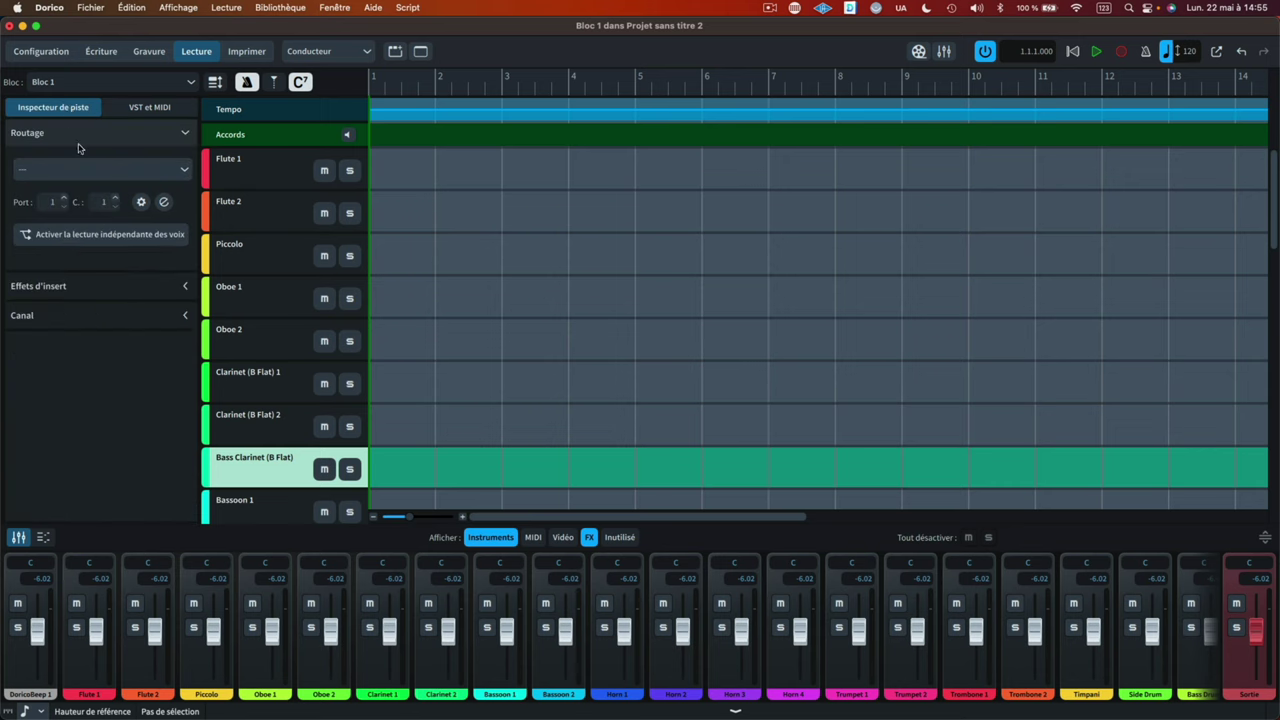
pyautogui.click(146, 171)
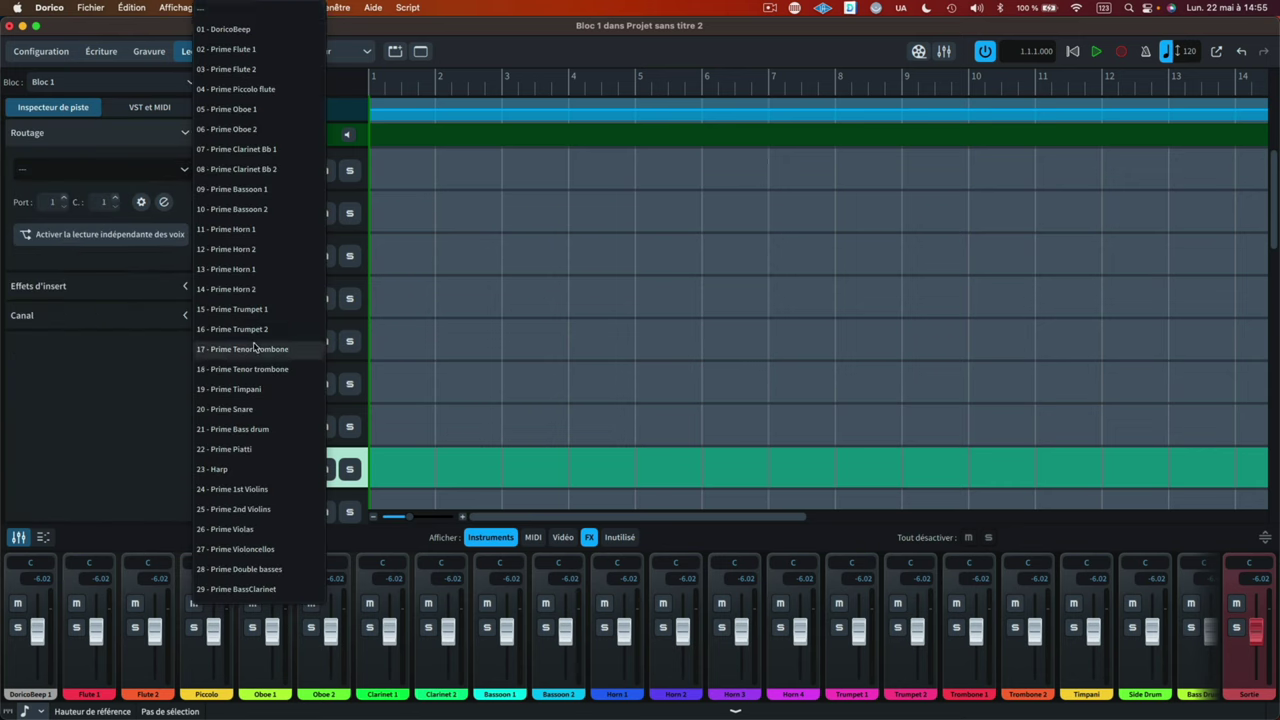
pyautogui.click(238, 590)
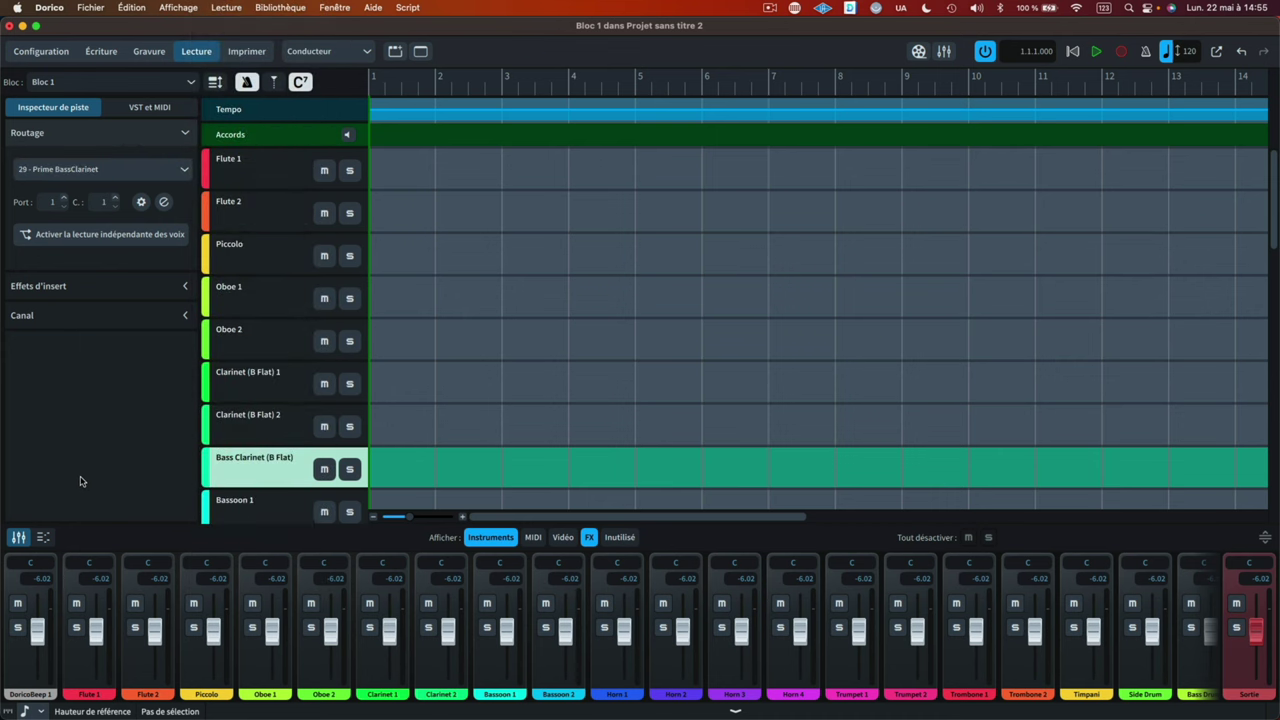
# - Return to Write mode and select the first bar of the Bass Clarinet staff
pyautogui.click(101, 52)
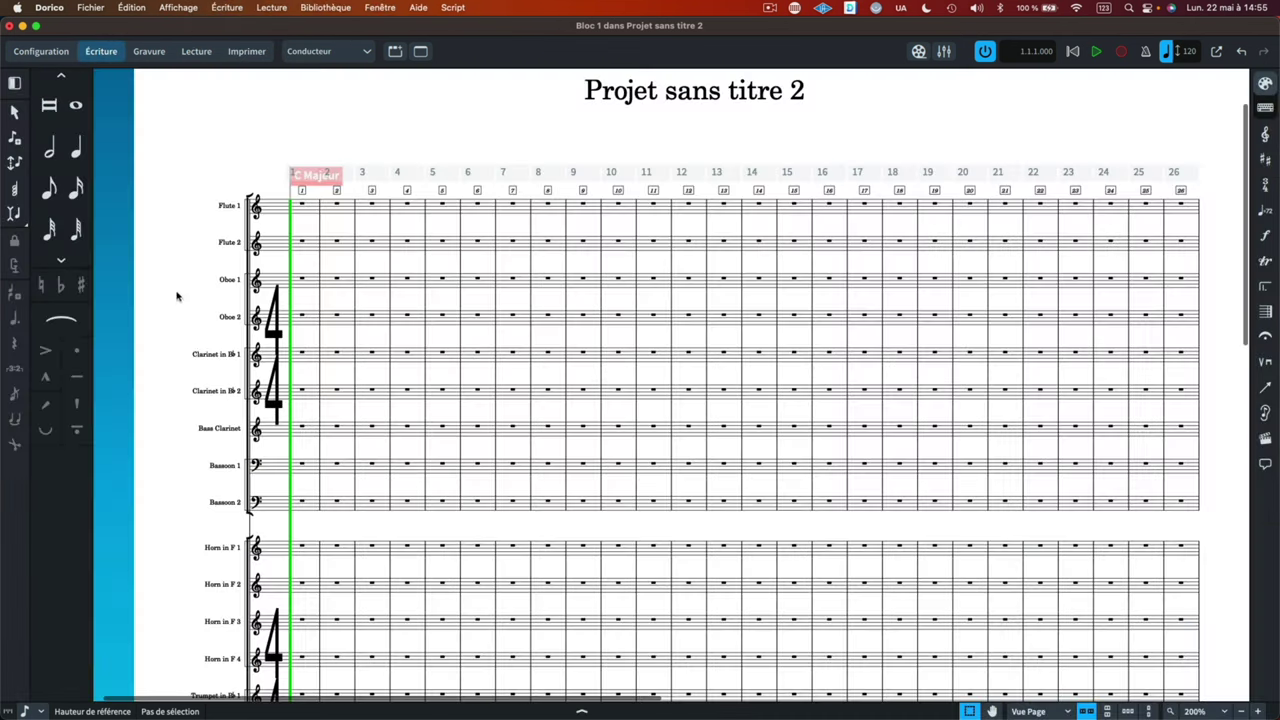
pyautogui.scroll(-3, 363, 378)
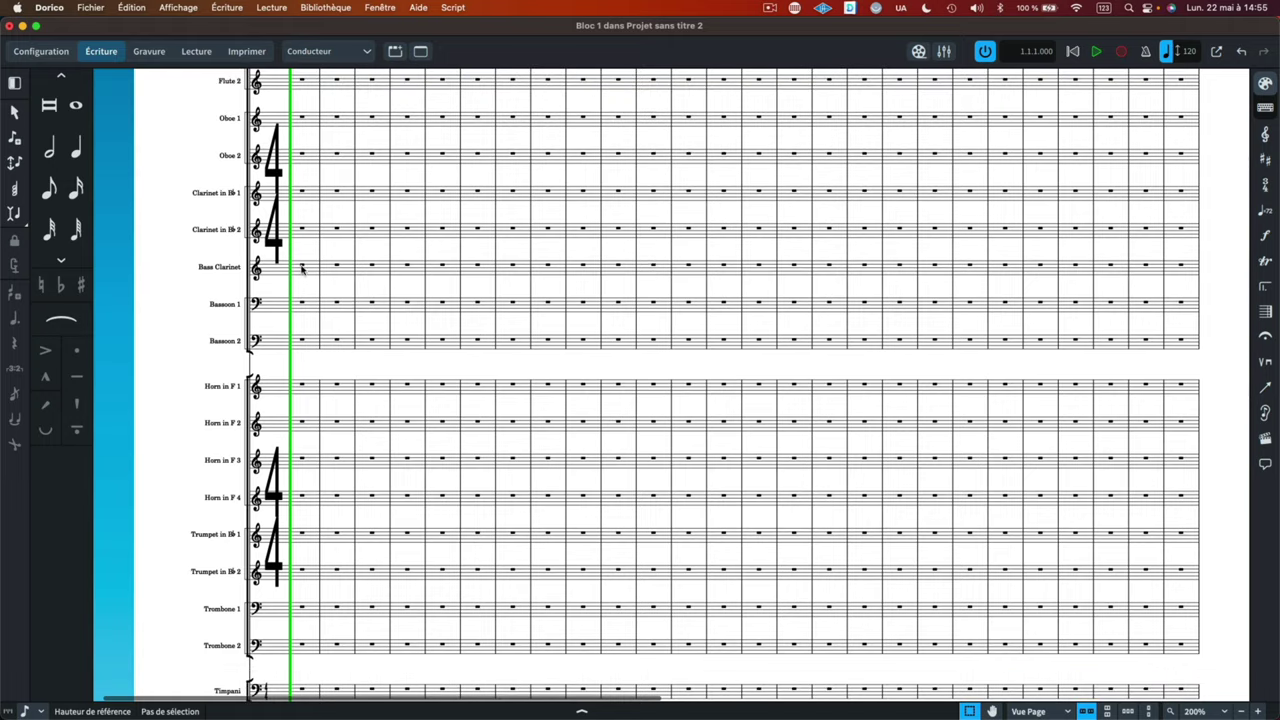
pyautogui.click(302, 268)
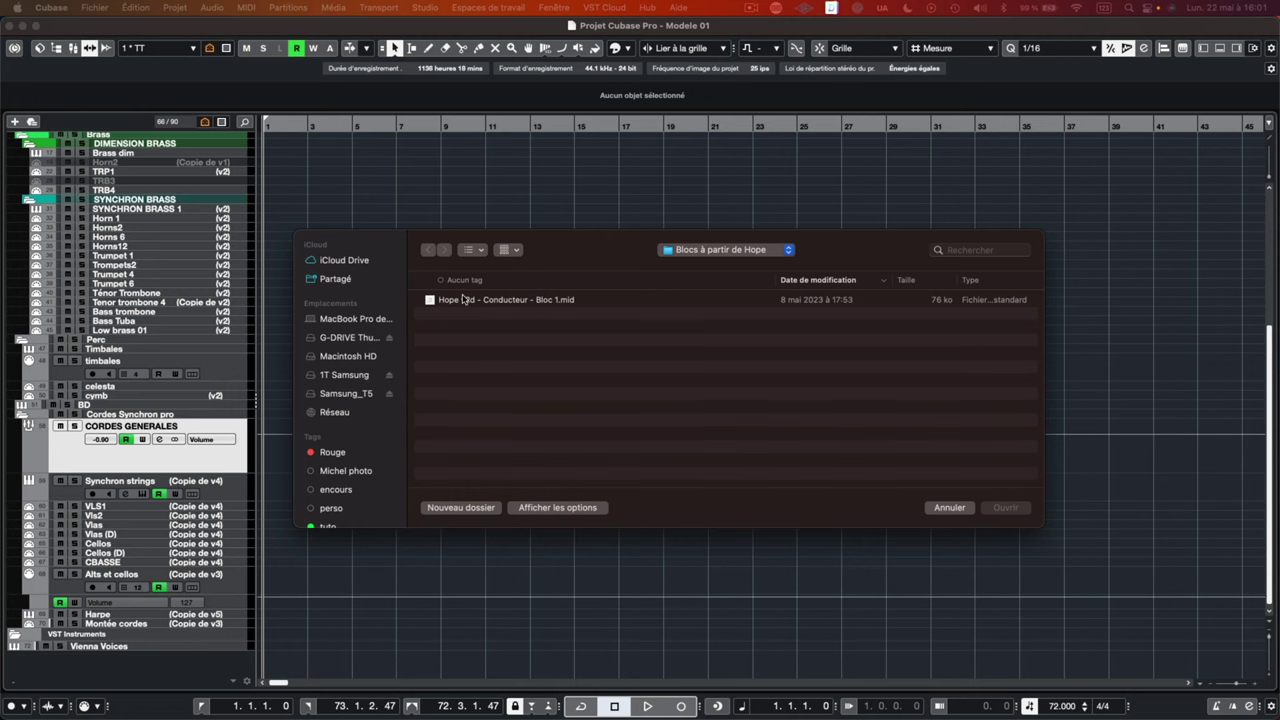
# - In Cubase, import the Conducteur - Bloc 1 MIDI file from the Blocs à partir de Hope folder and hide the track visibility list
pyautogui.click(464, 300)
pyautogui.click(1003, 508)
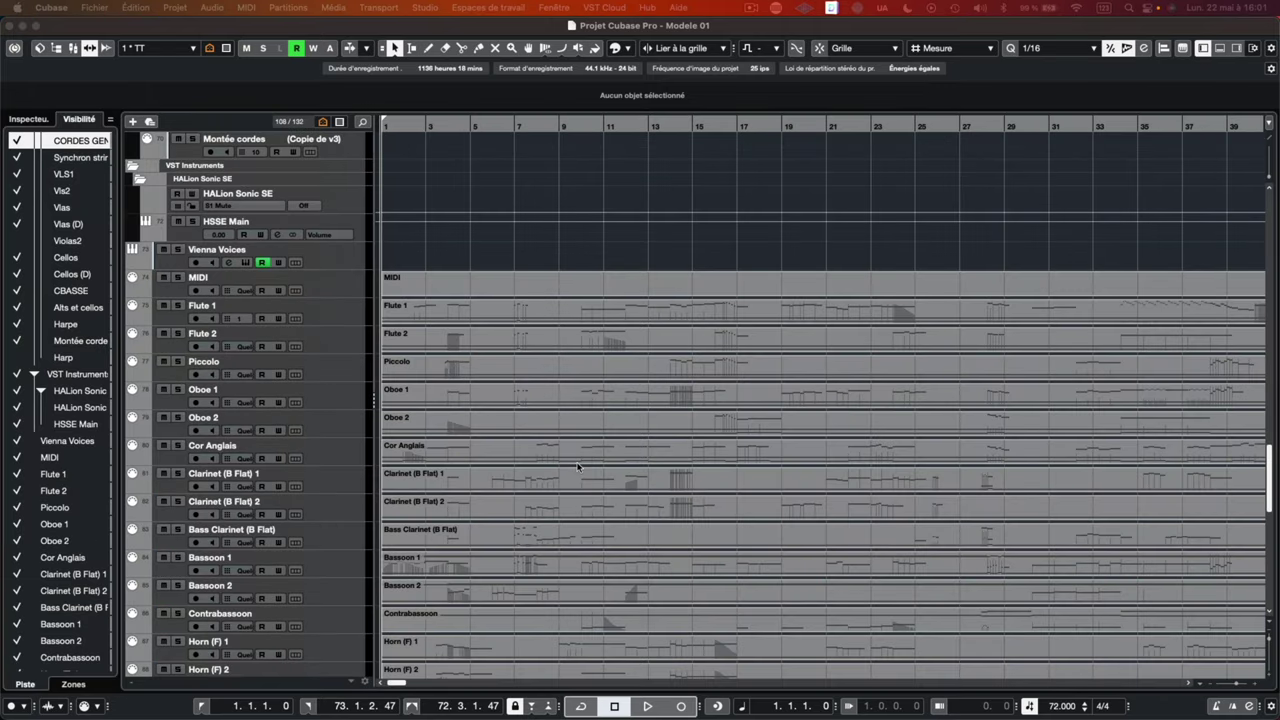
pyautogui.press('super+alt+l')
# - Move the imported Flute 1 part onto the template's flutes 1 track in the Woodwinds folder, starting at bar 1
pyautogui.scroll(-3, 577, 467)
pyautogui.scroll(2, 577, 467)
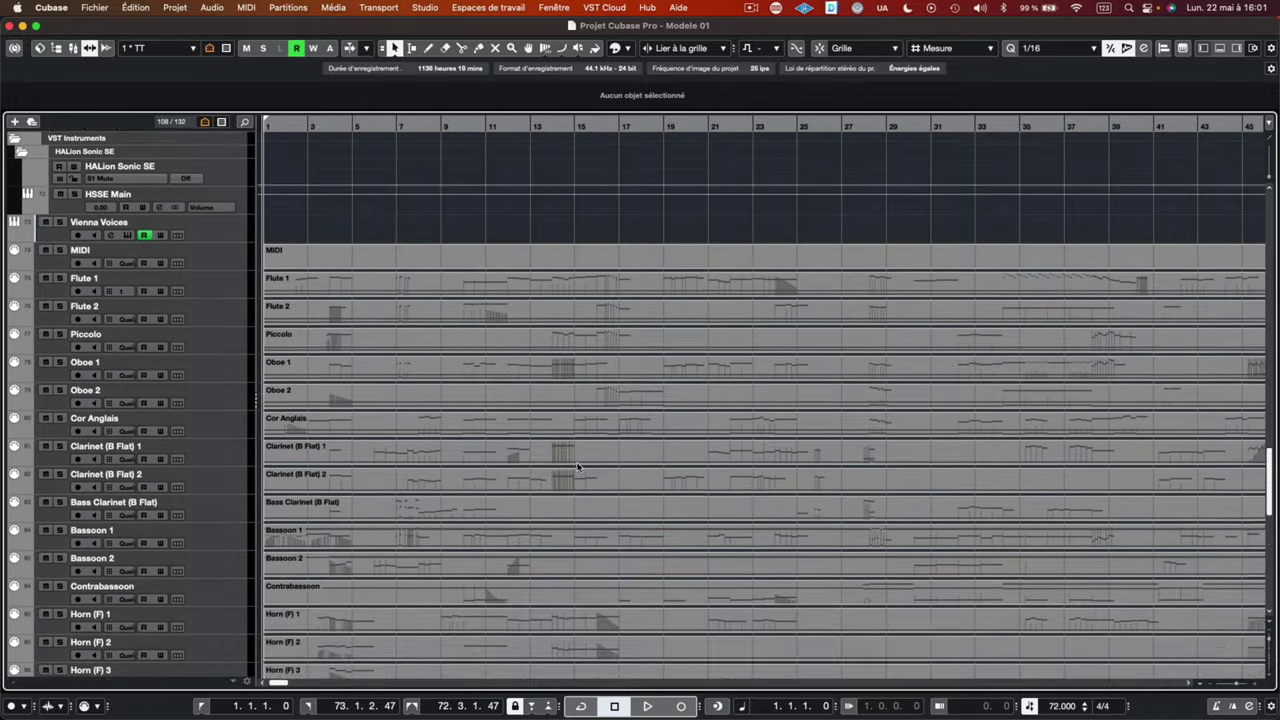
pyautogui.scroll(3, 577, 467)
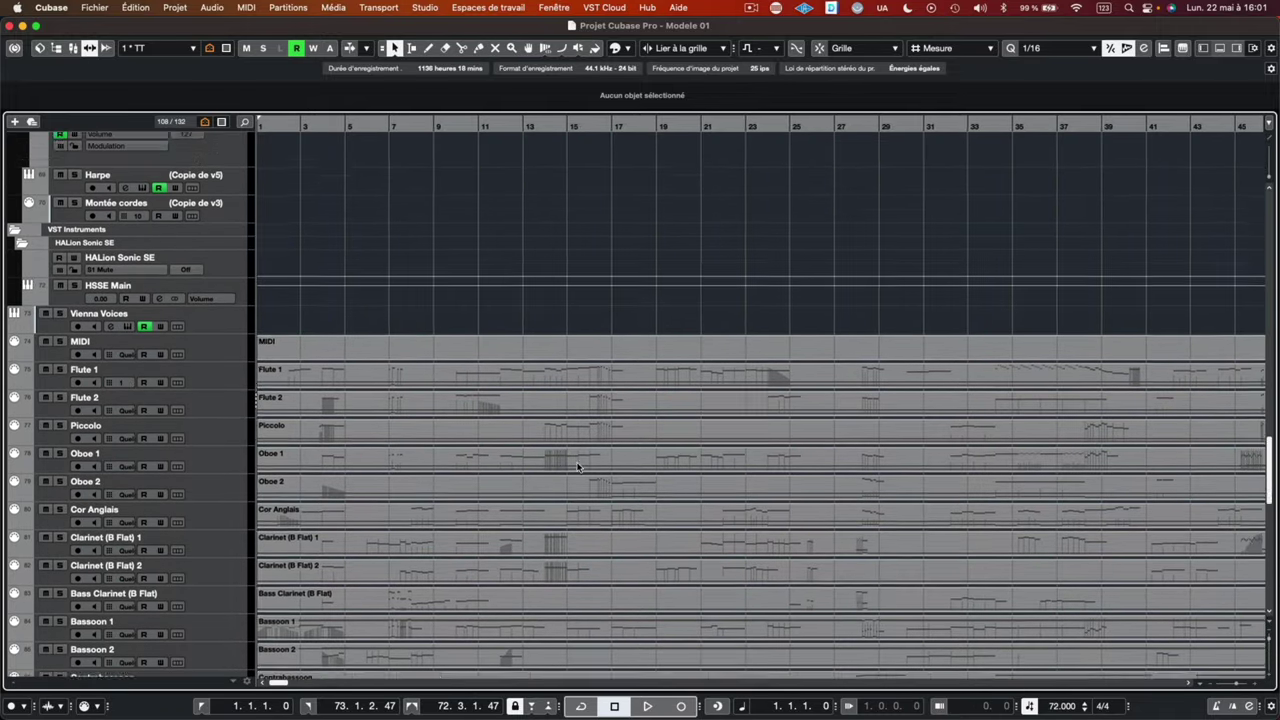
pyautogui.scroll(4, 577, 467)
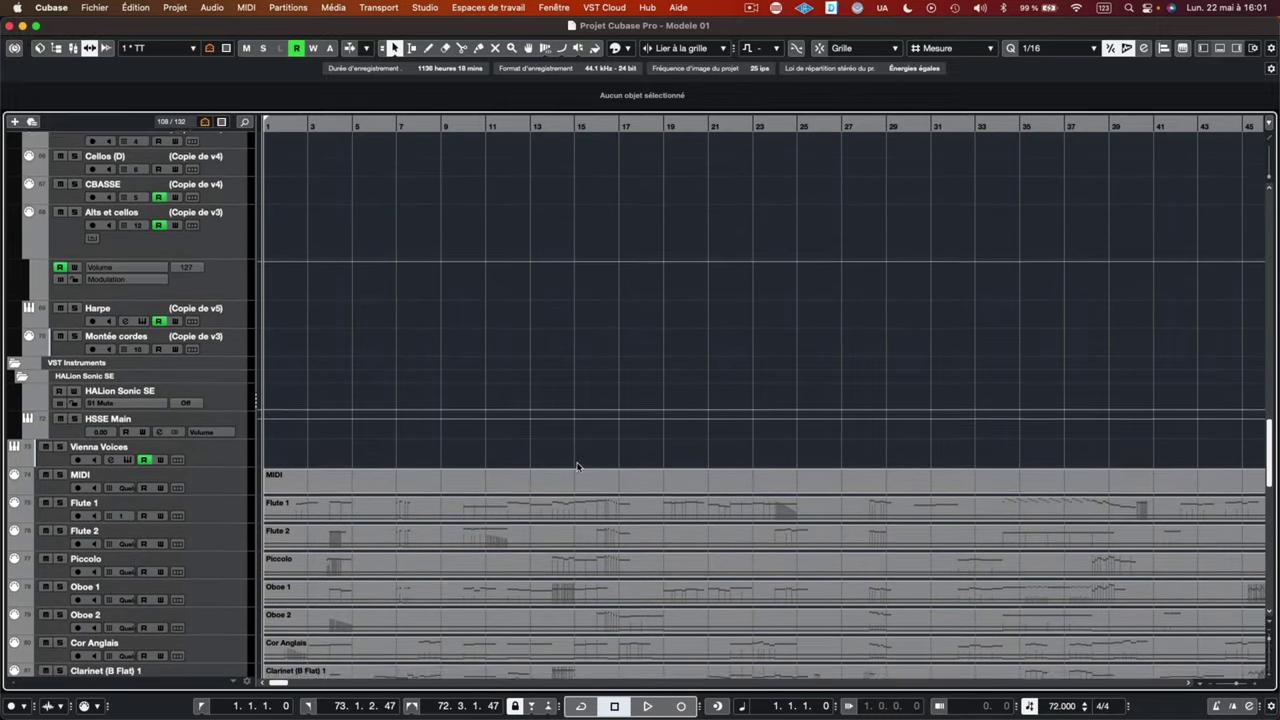
pyautogui.scroll(-3, 577, 467)
pyautogui.scroll(3, 577, 463)
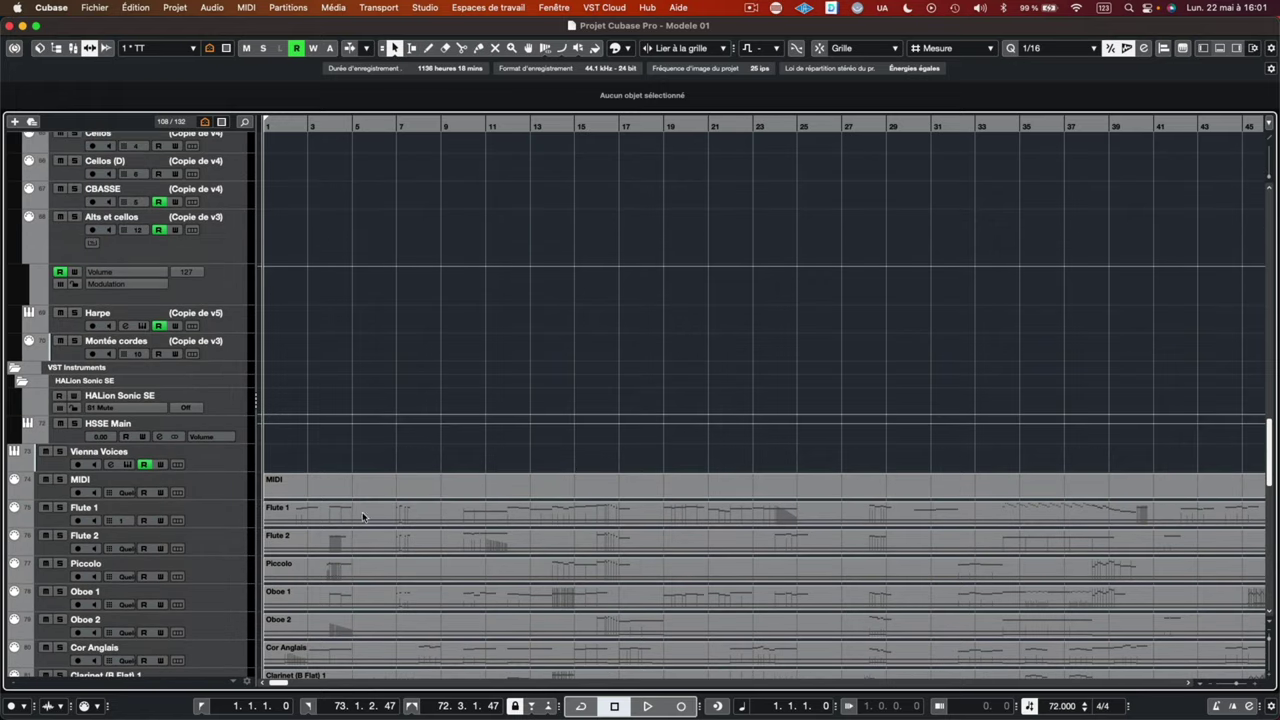
pyautogui.click(312, 513)
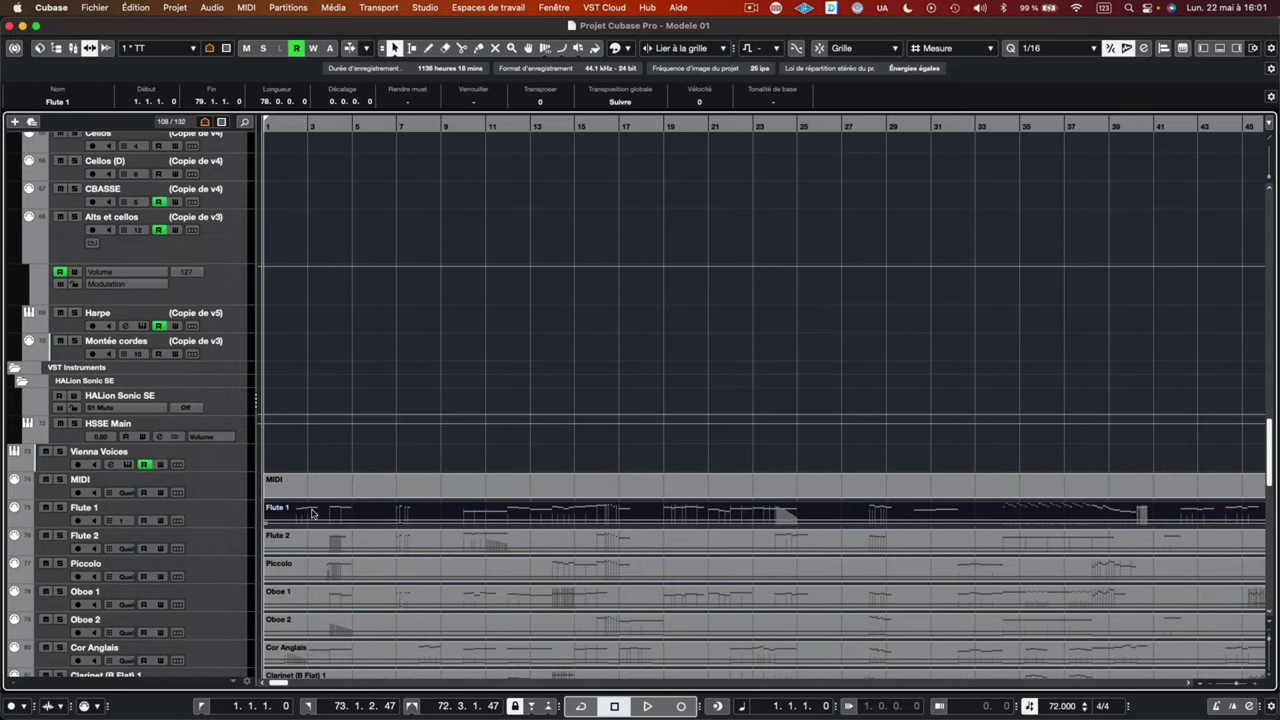
pyautogui.scroll(20, 312, 513)
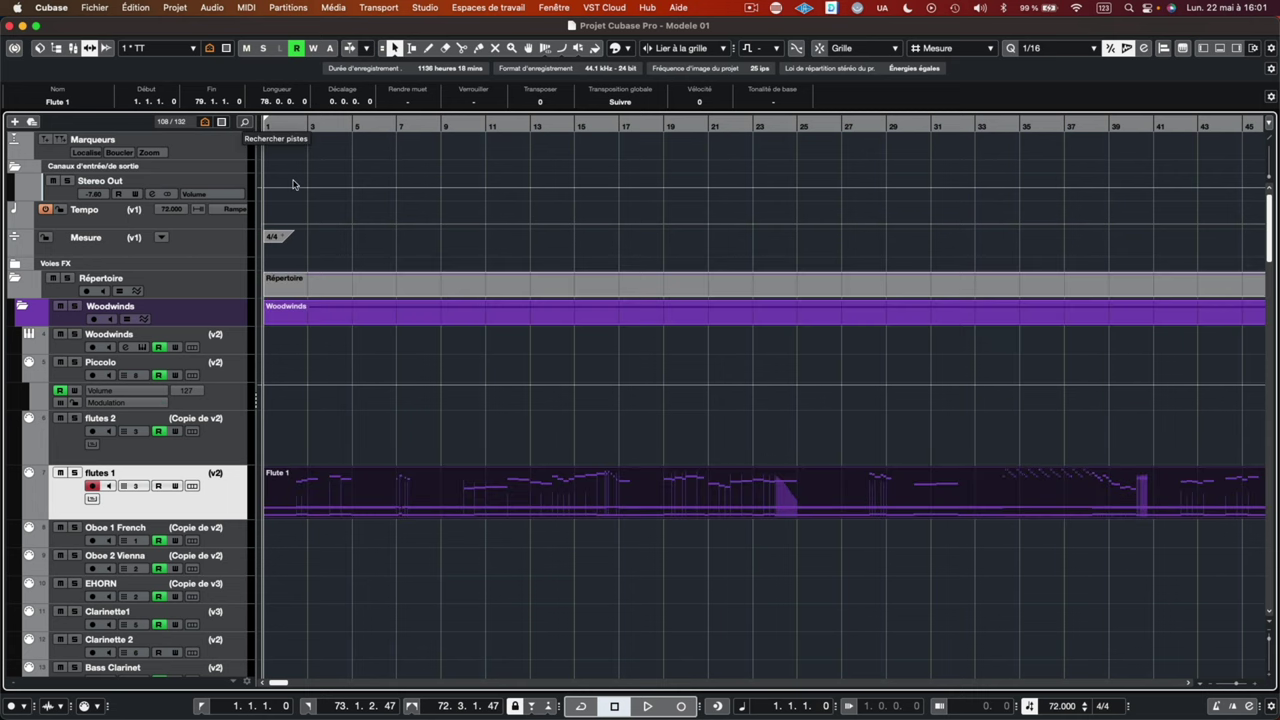
# - Open the Flute 1 part in the Key Editor and show the editor in its own window
pyautogui.scroll(-5, 432, 558)
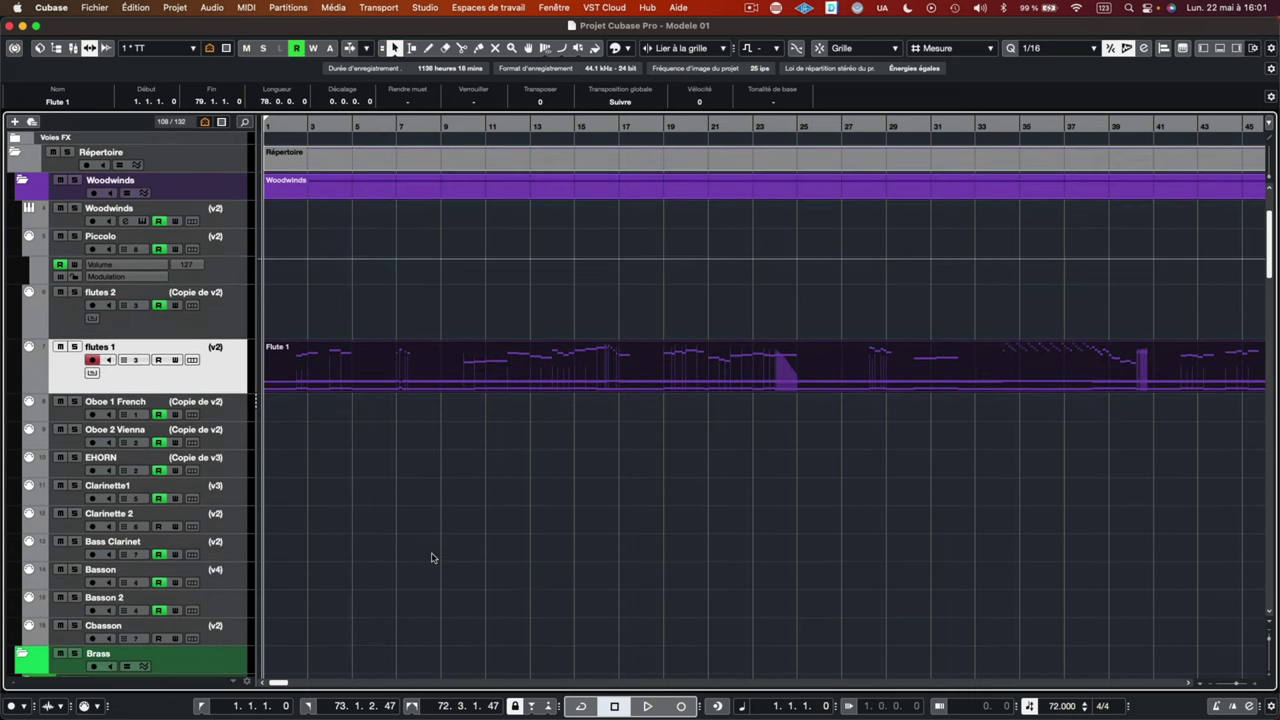
pyautogui.doubleClick(559, 372)
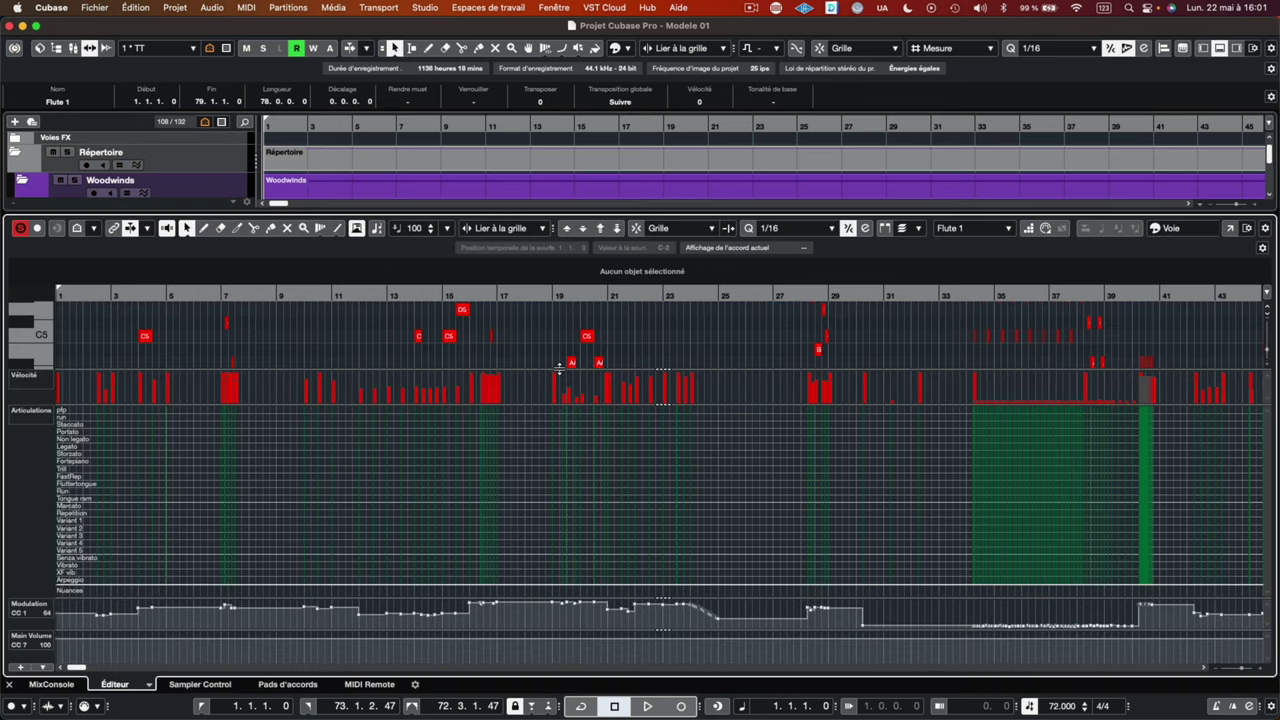
pyautogui.click(1230, 231)
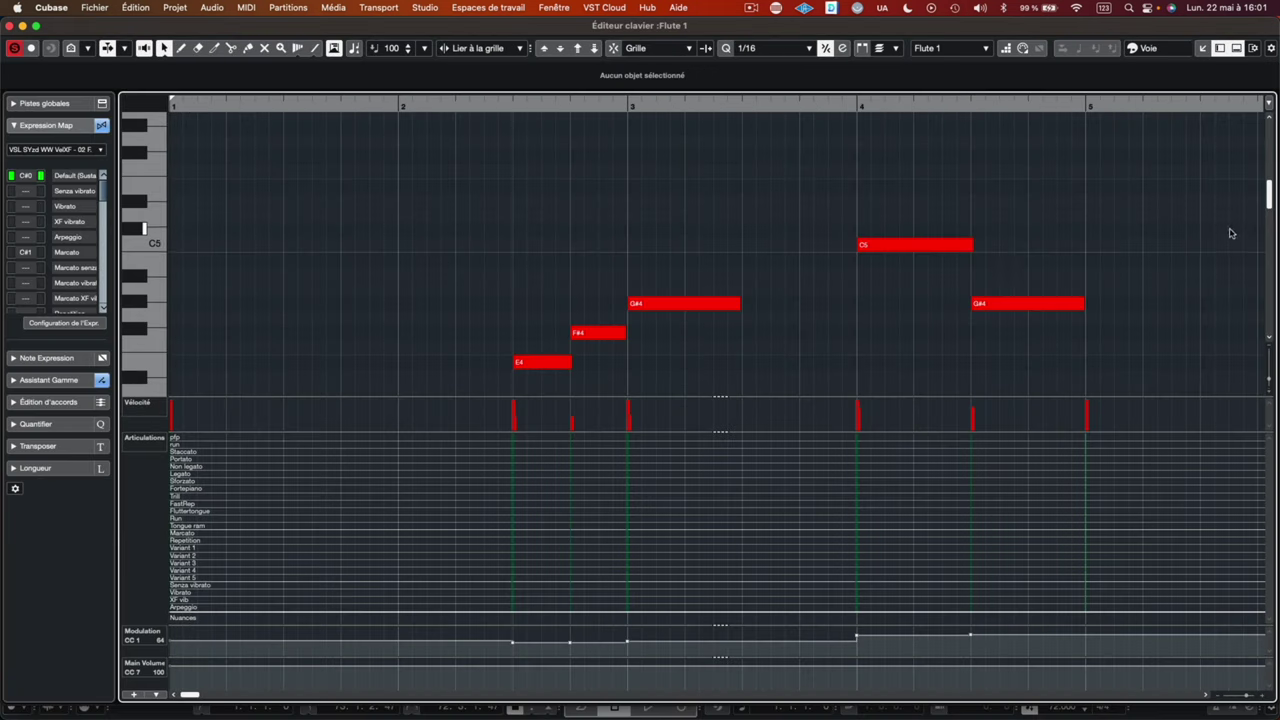
# - Remove the C1 and C#1 keyswitch notes along the whole Flute 1 part
pyautogui.scroll(-8, 730, 303)
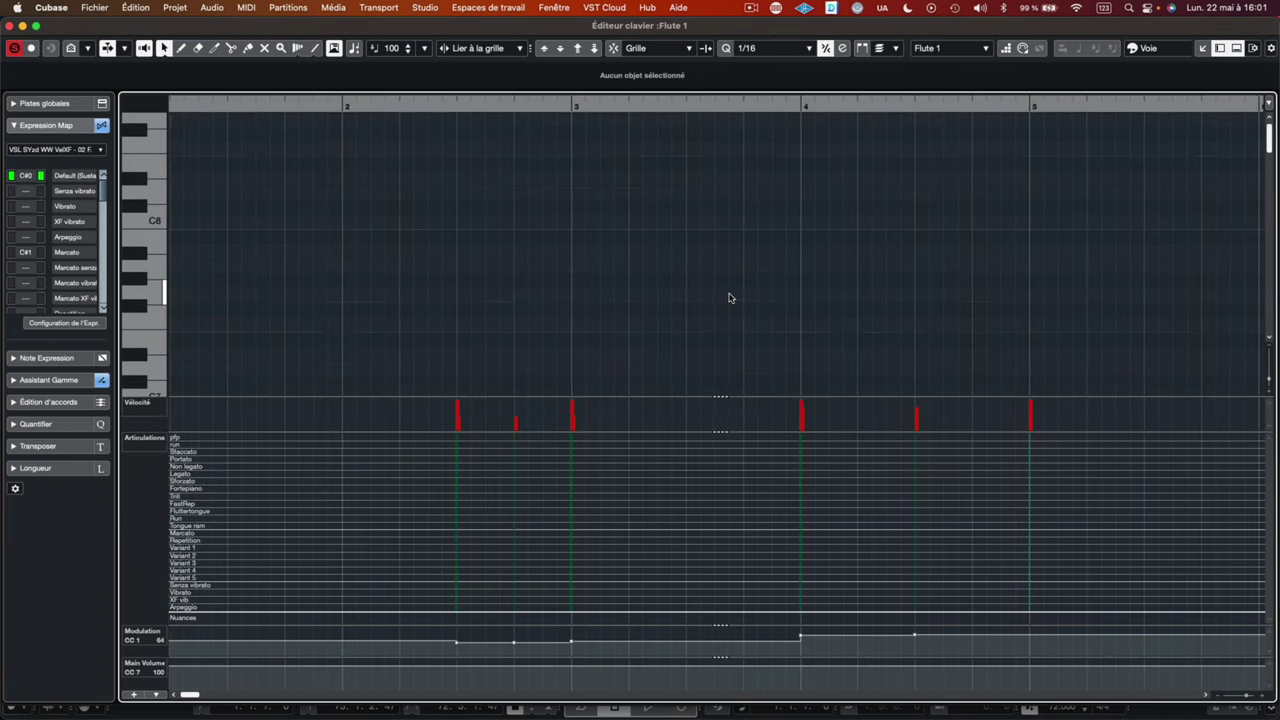
pyautogui.scroll(-6, 729, 297)
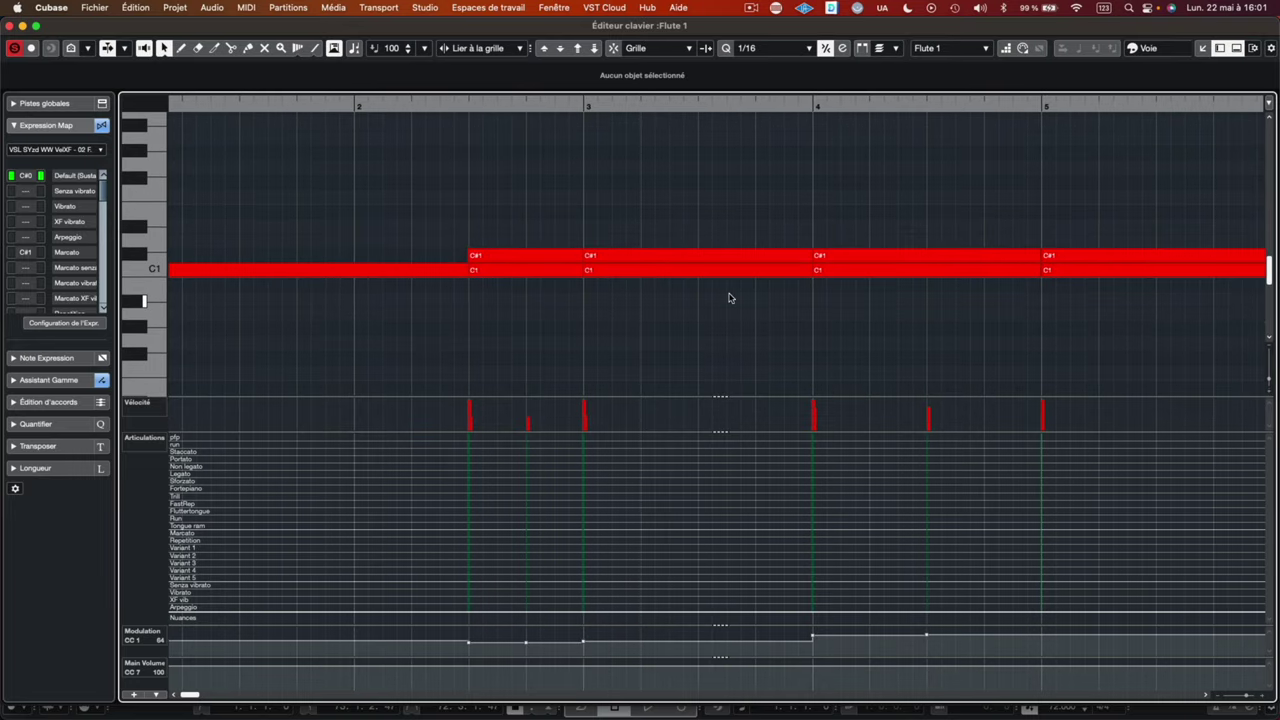
pyautogui.press('g')
pyautogui.press('g')
pyautogui.press('g')
pyautogui.press('g')
pyautogui.press('g')
pyautogui.press('g')
pyautogui.press('g')
pyautogui.press('g')
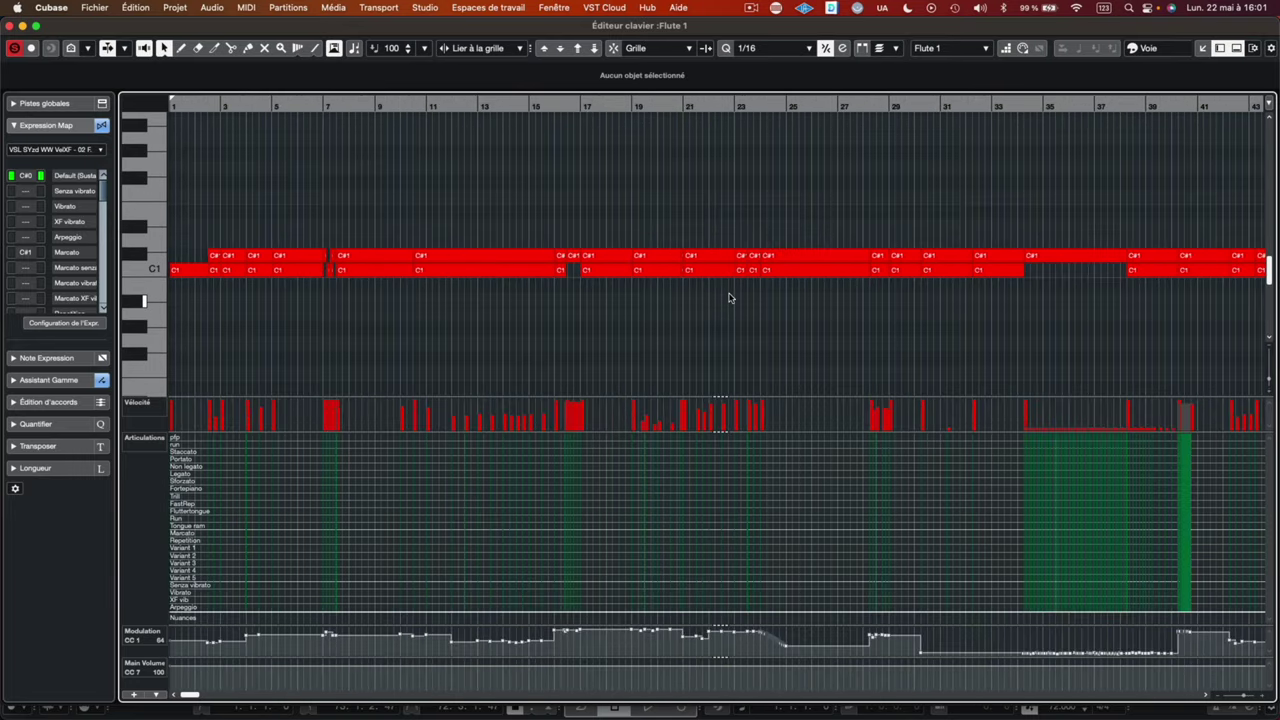
pyautogui.press('g')
pyautogui.moveTo(706, 303); pyautogui.dragTo(56, 322)
pyautogui.scroll(1, 240, 329)
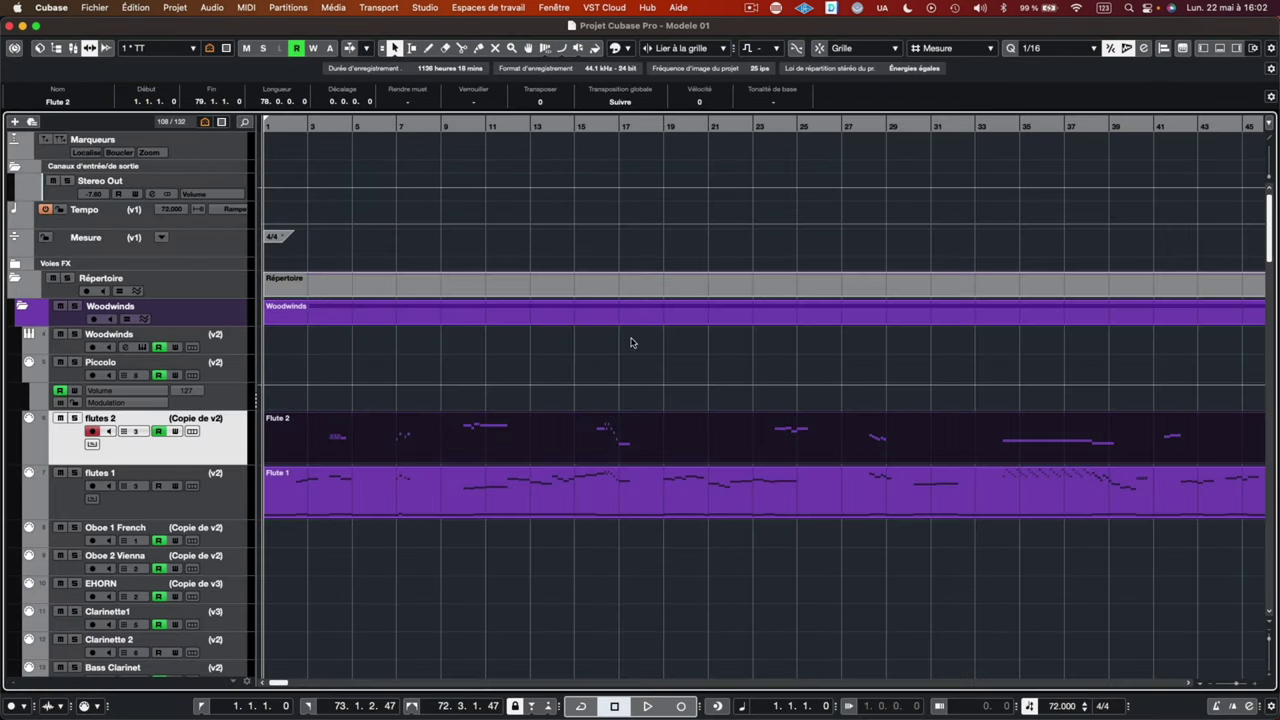
# - Slightly lengthen the selected notes in bar 5 of the Bassoon 2 part so they overlap for legato
pyautogui.moveTo(431, 157); pyautogui.dragTo(837, 369)
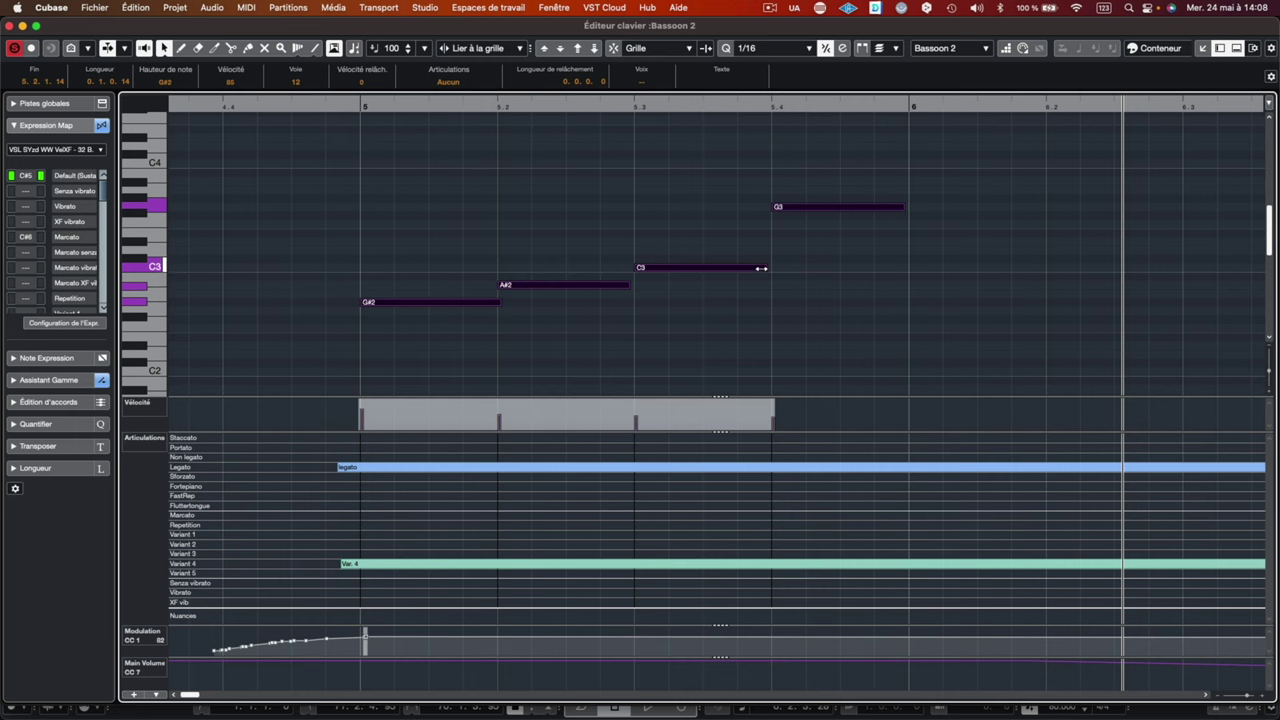
pyautogui.moveTo(762, 268); pyautogui.dragTo(776, 276)
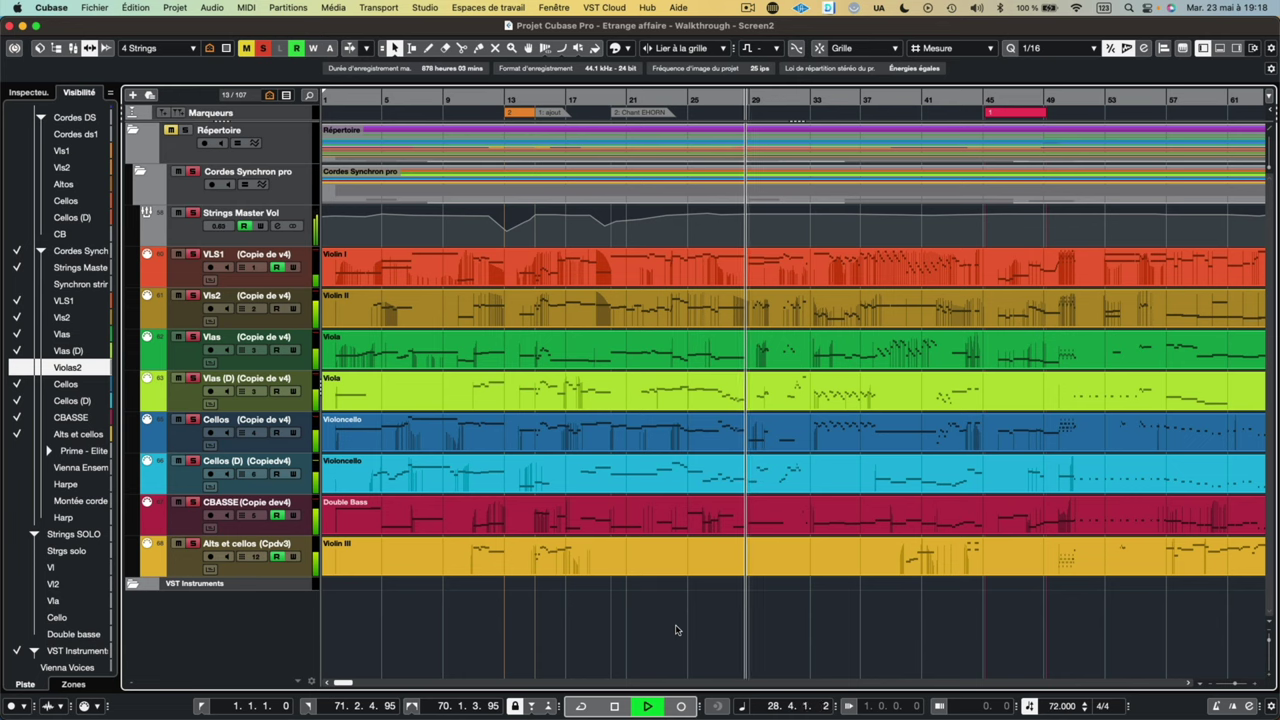
# - Listen to the strings, the combined woodwind parts from bar 45, and the woodwind tracks from bar 49 to 51
pyautogui.press('space')
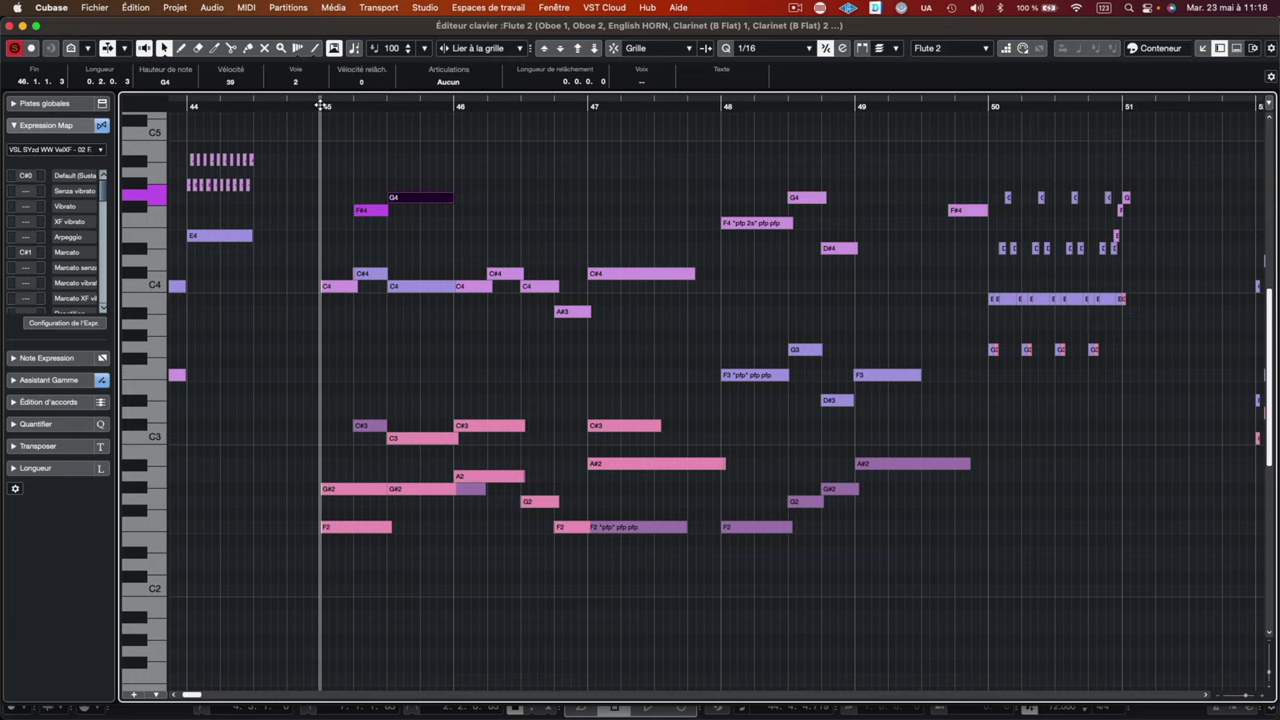
pyautogui.press('space')
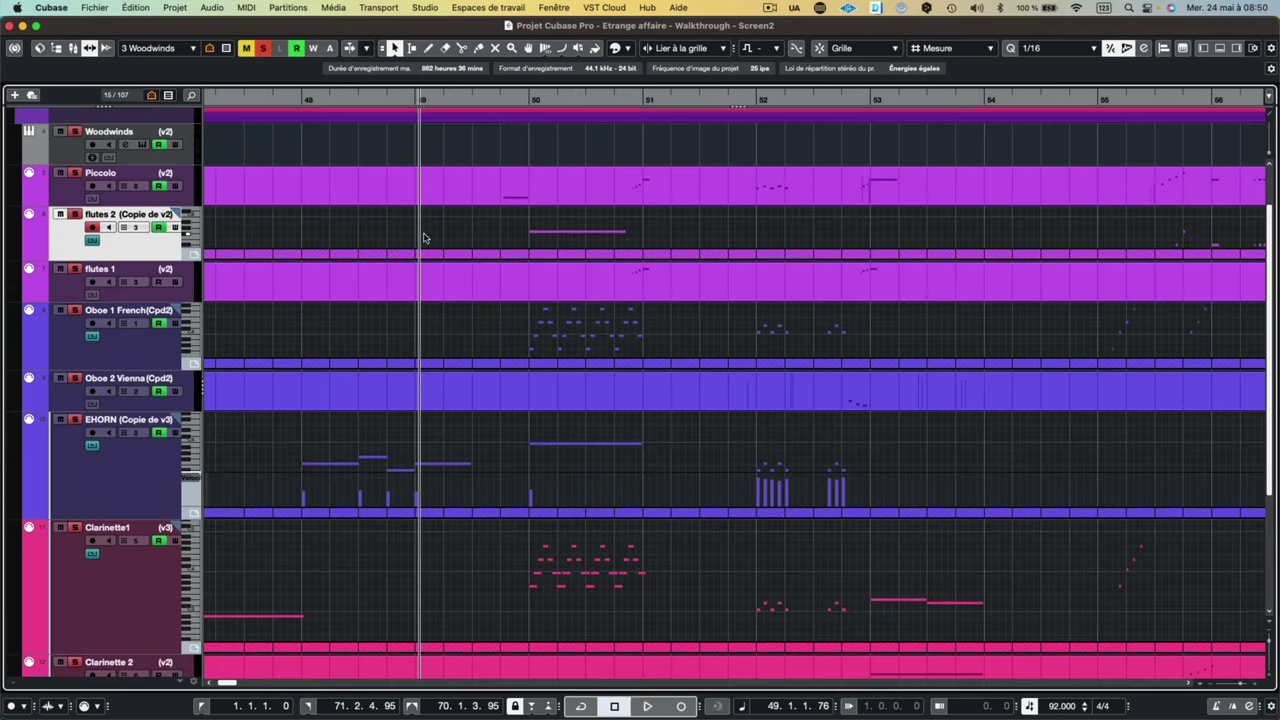
pyautogui.press('space')
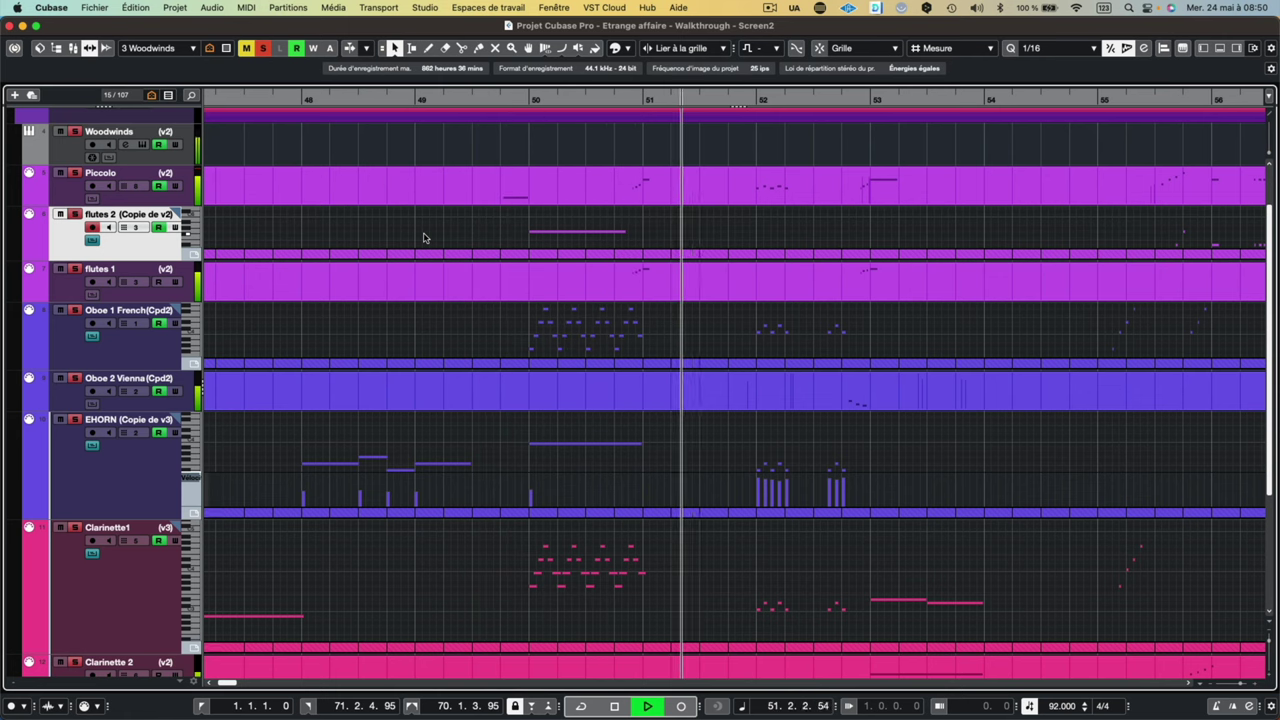
pyautogui.press('space')
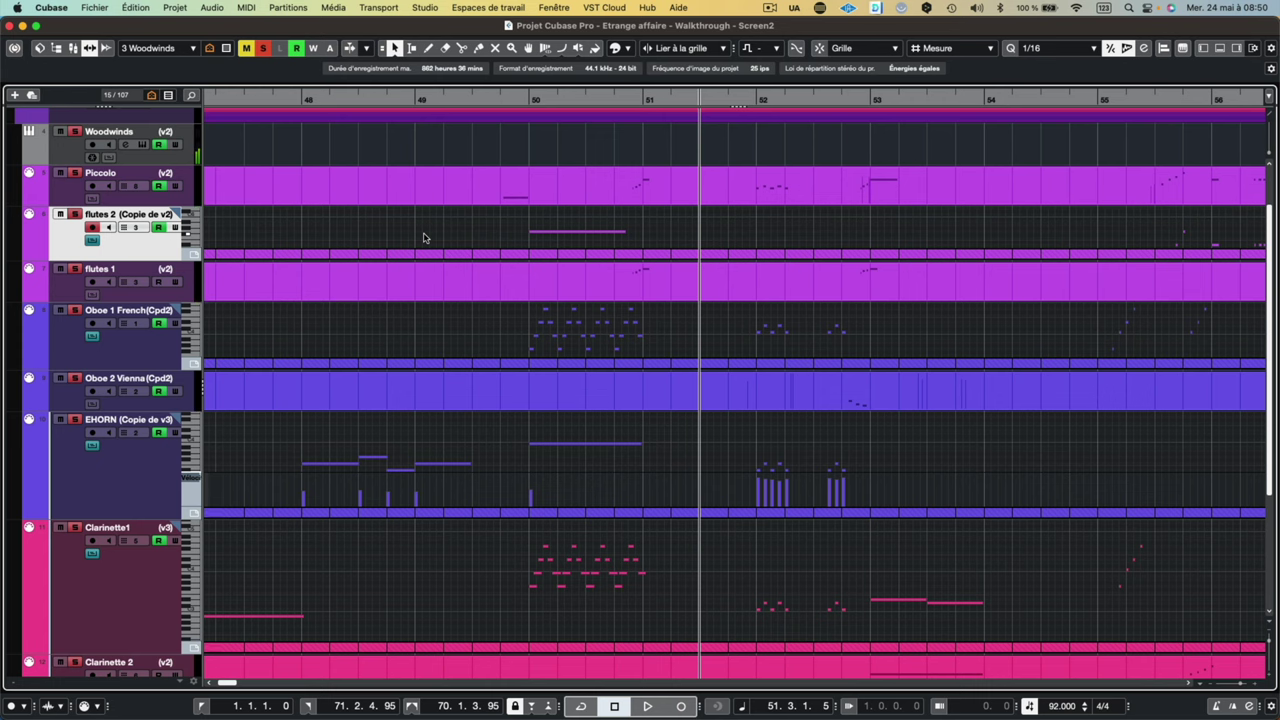
# - Show the Strings track configuration and listen to the strings and brass passages up to bar 51
pyautogui.press('4')
pyautogui.press('space')
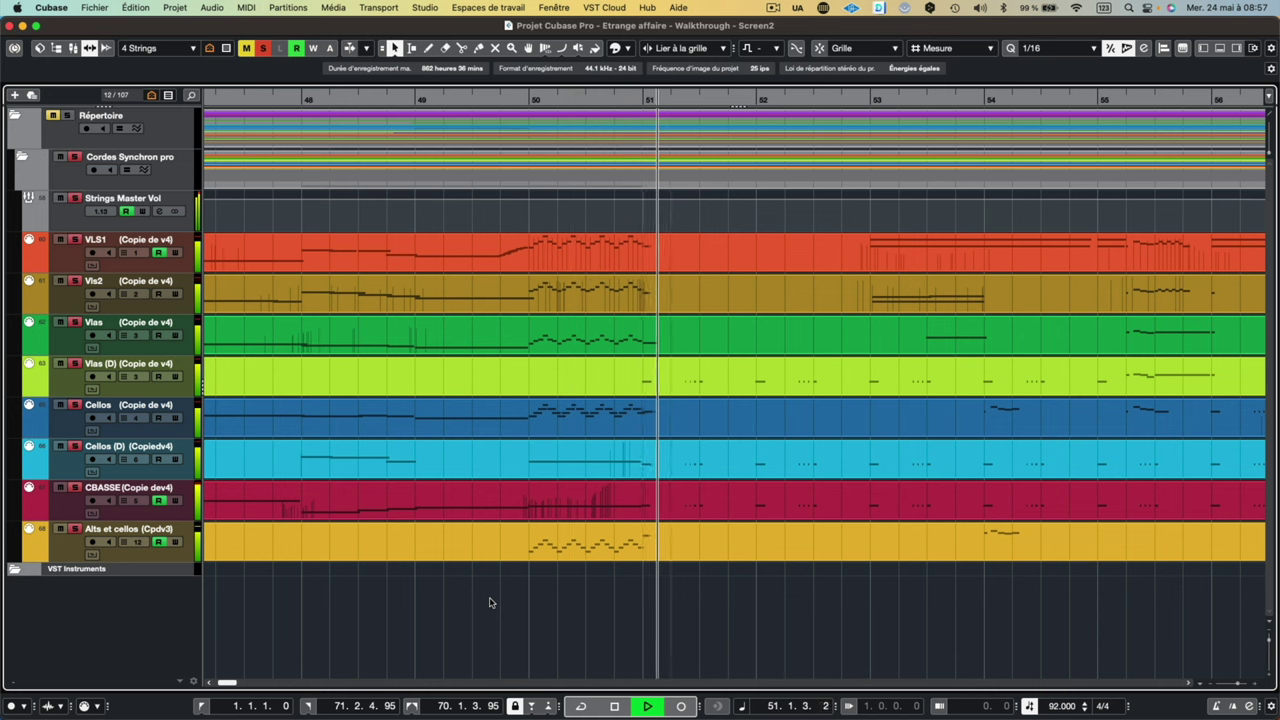
pyautogui.press('space')
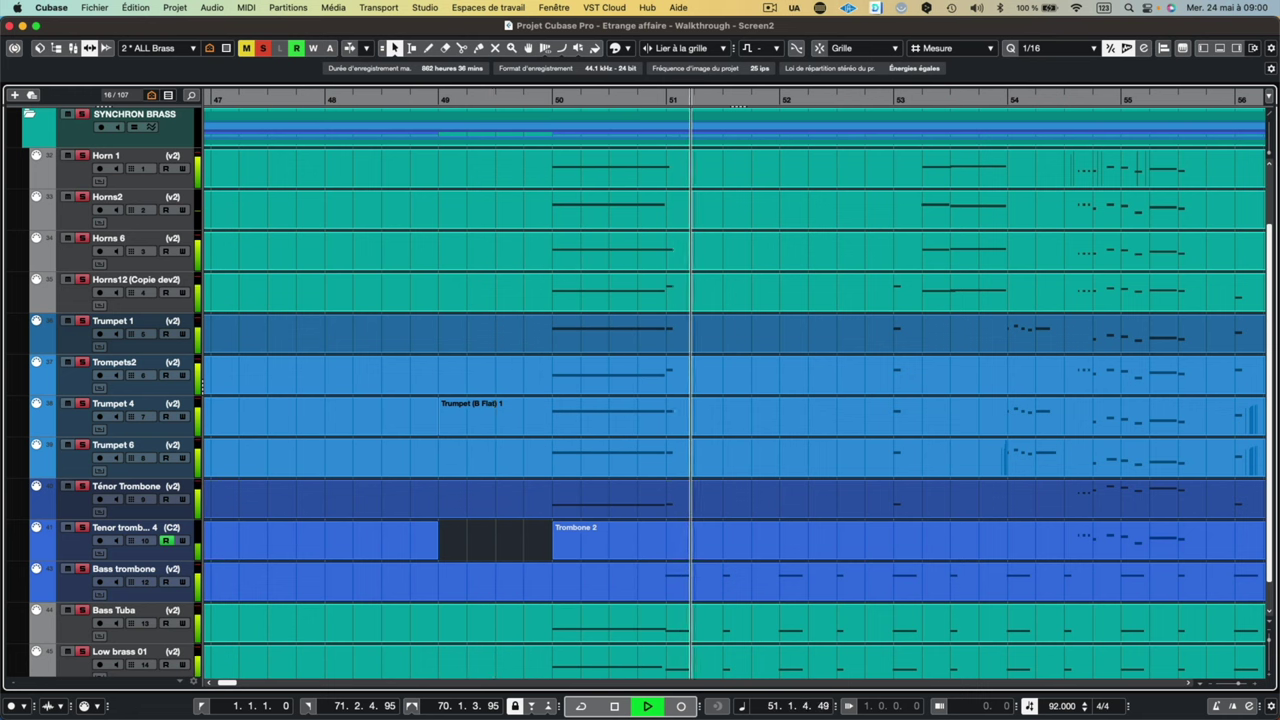
pyautogui.press('space')
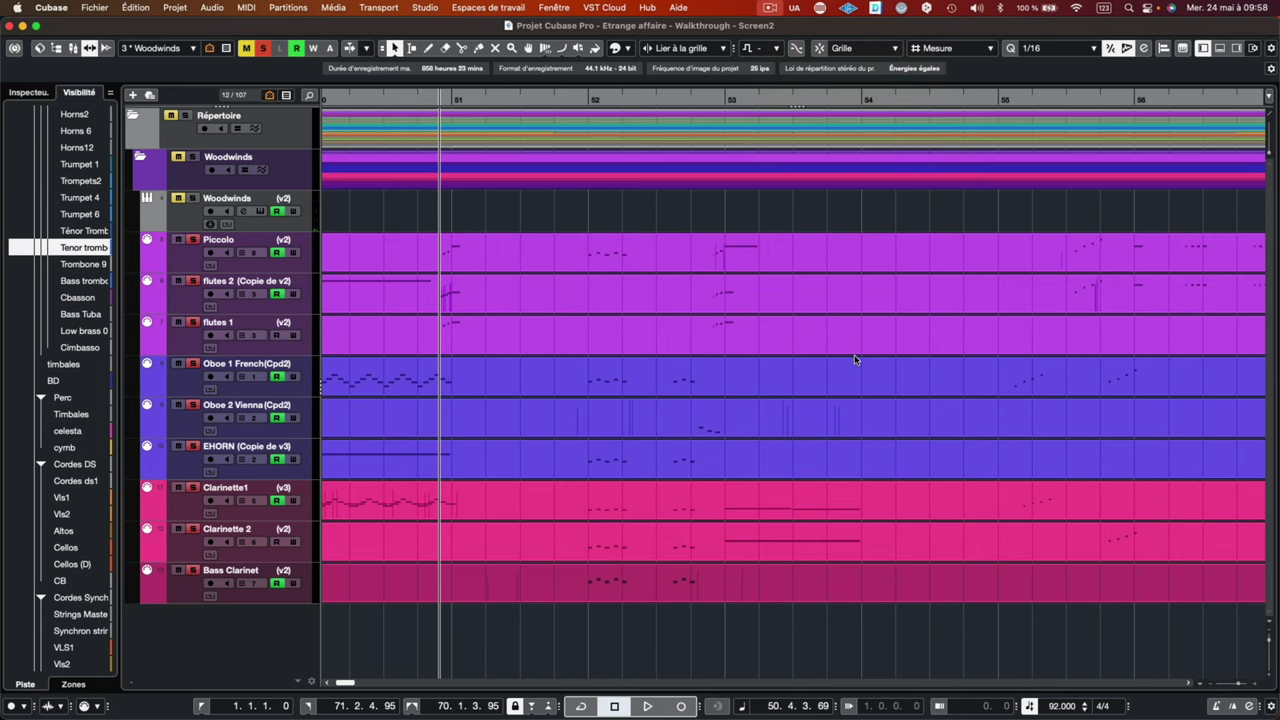
# - Listen to the woodwind tracks from the end of bar 50 through bar 54
pyautogui.press('space')
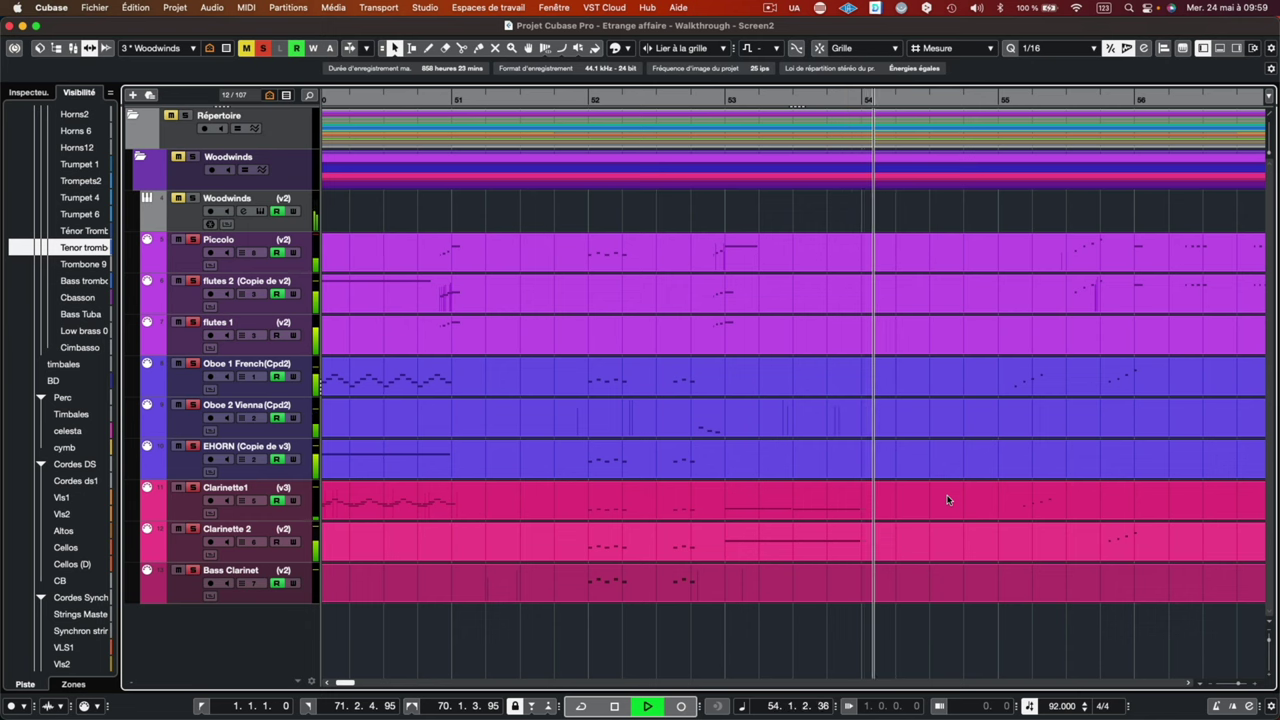
pyautogui.press('space')
pyautogui.hscroll(10, 948, 500)
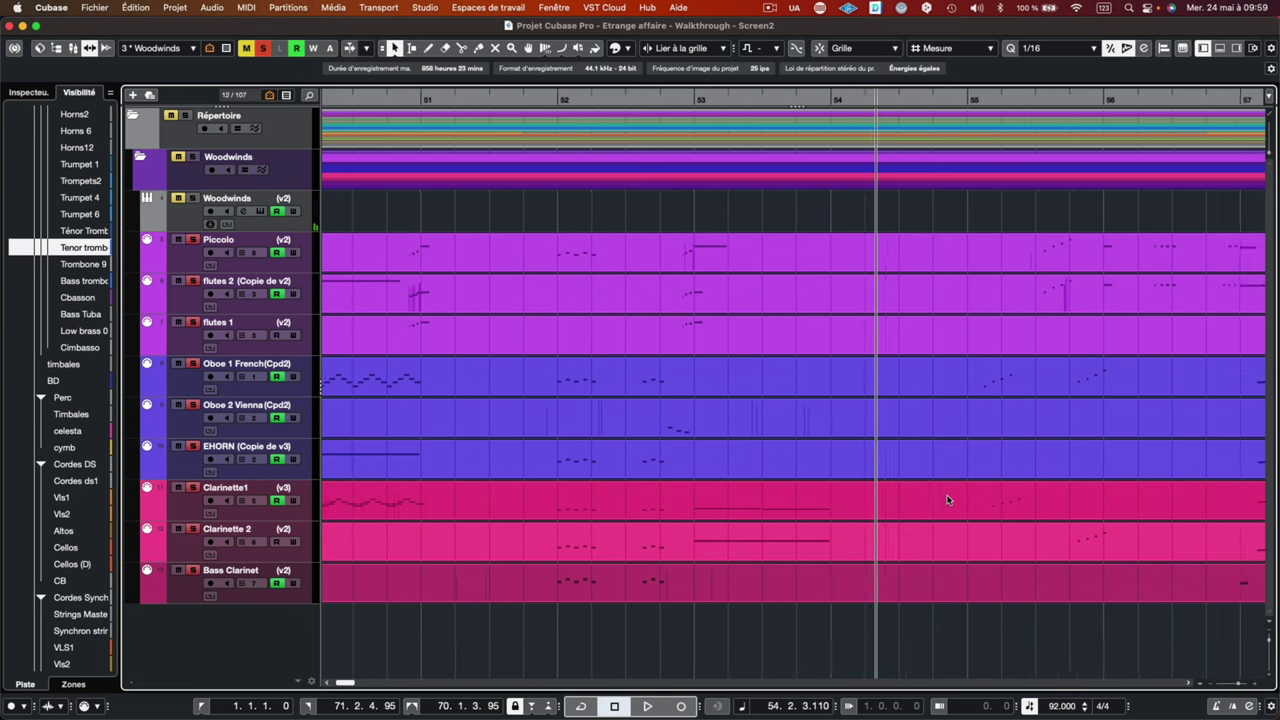
pyautogui.press('space')
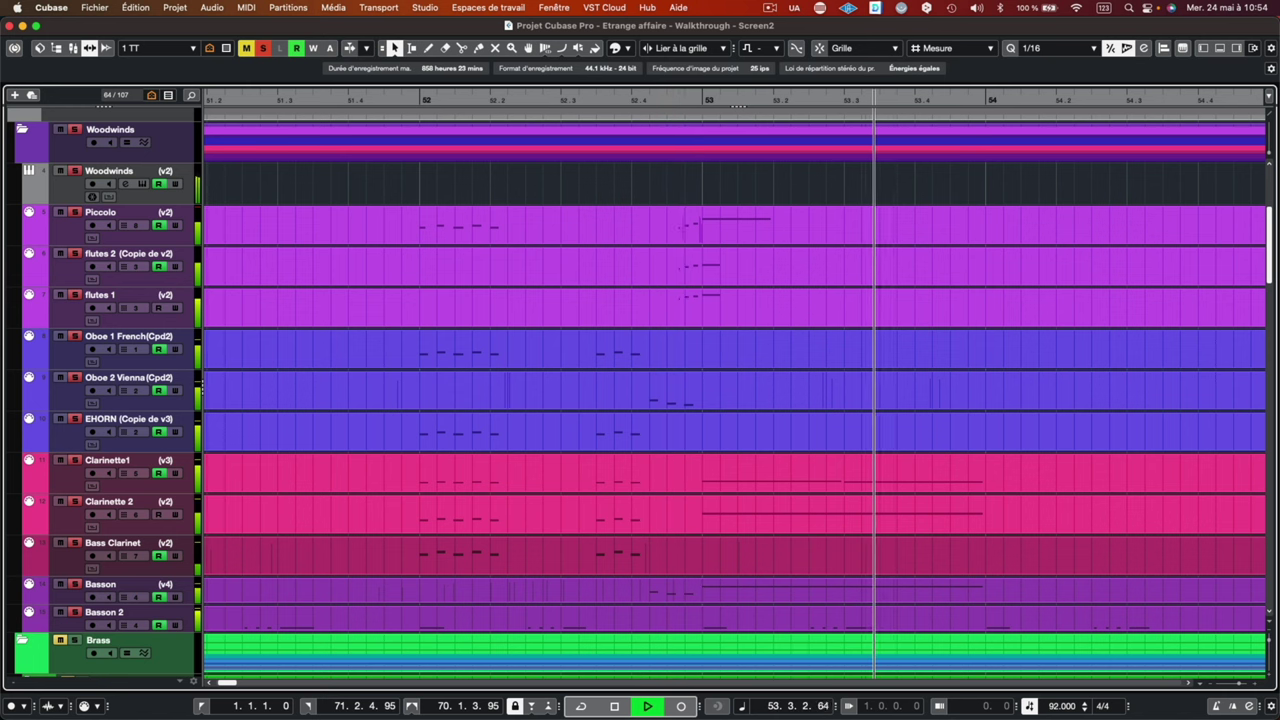
pyautogui.press('space')
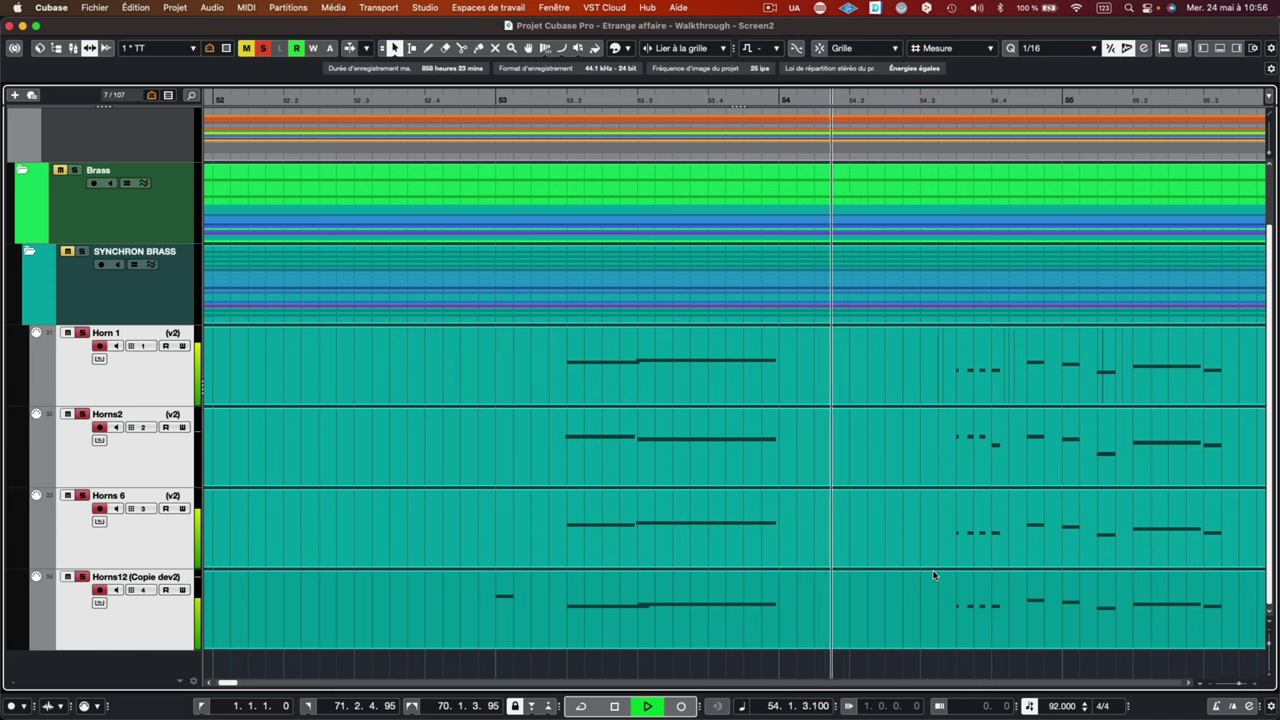
# - Listen to the horns around bar 54 and the brass with doubling strings around bar 56
pyautogui.press('space')
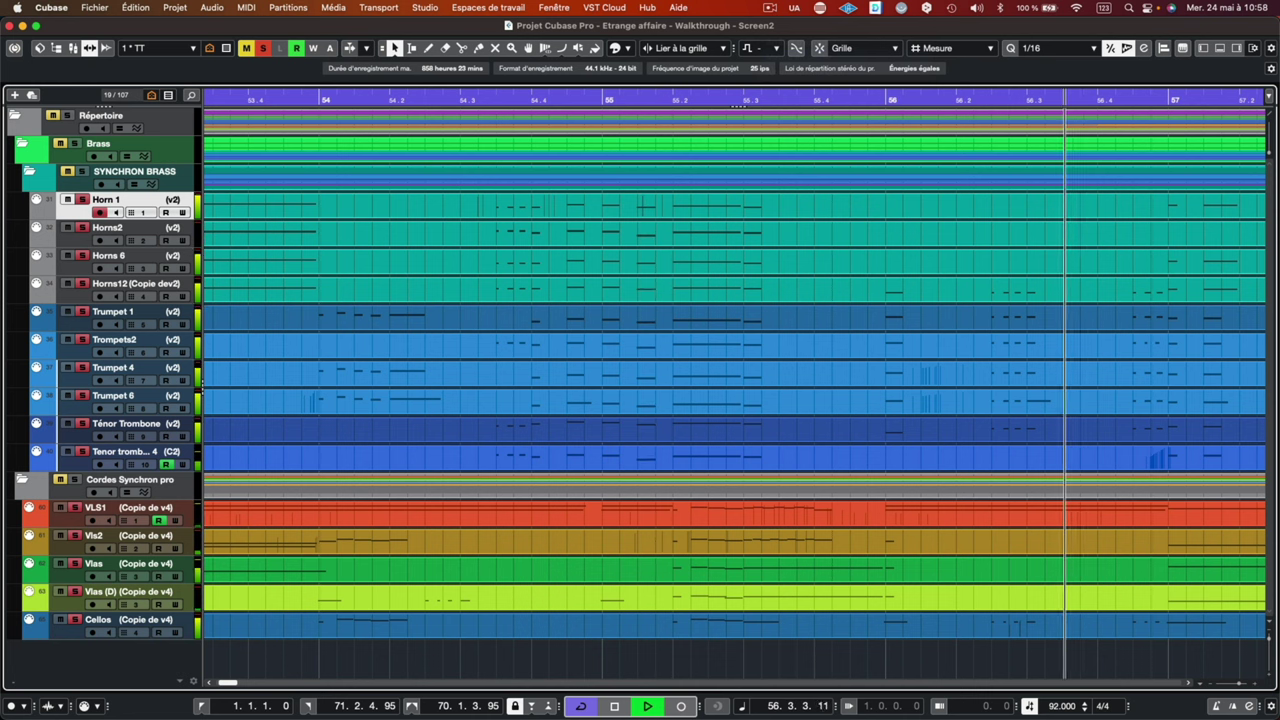
pyautogui.press('space')
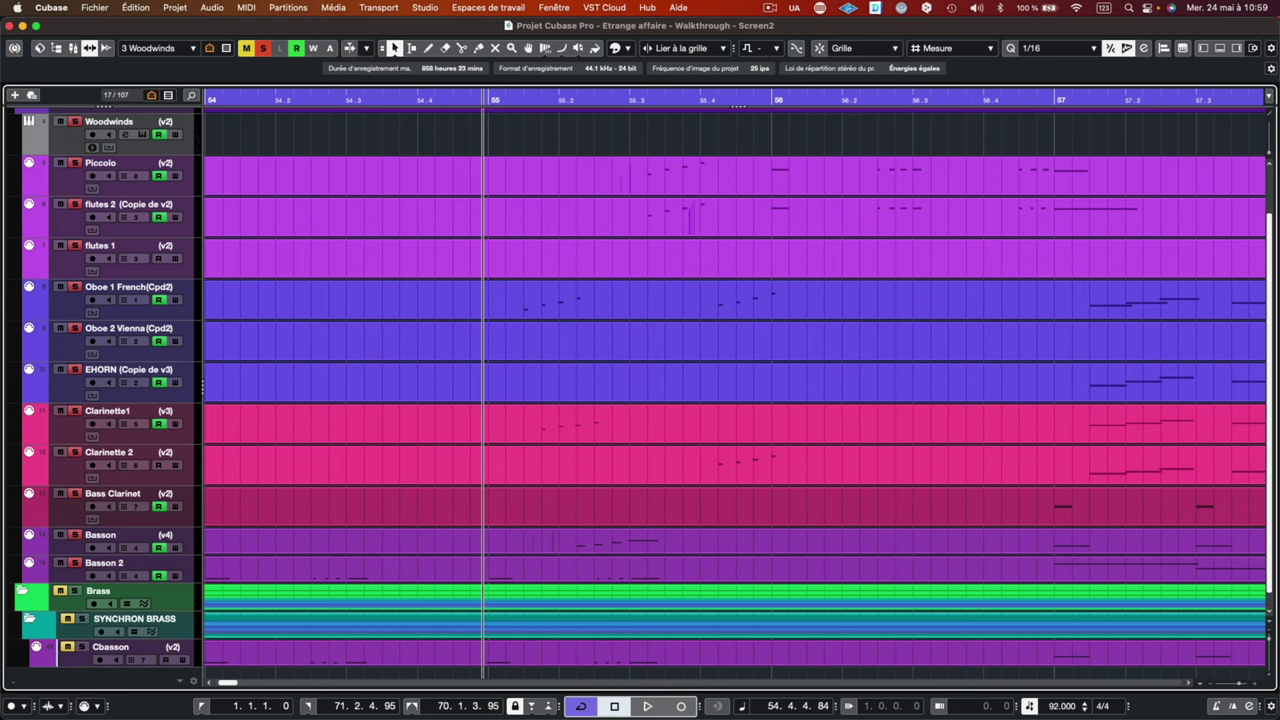
# - Listen to the woodwind tracks from the end of bar 54, and switch to the Strings track configuration during playback near bar 64
pyautogui.press('space')
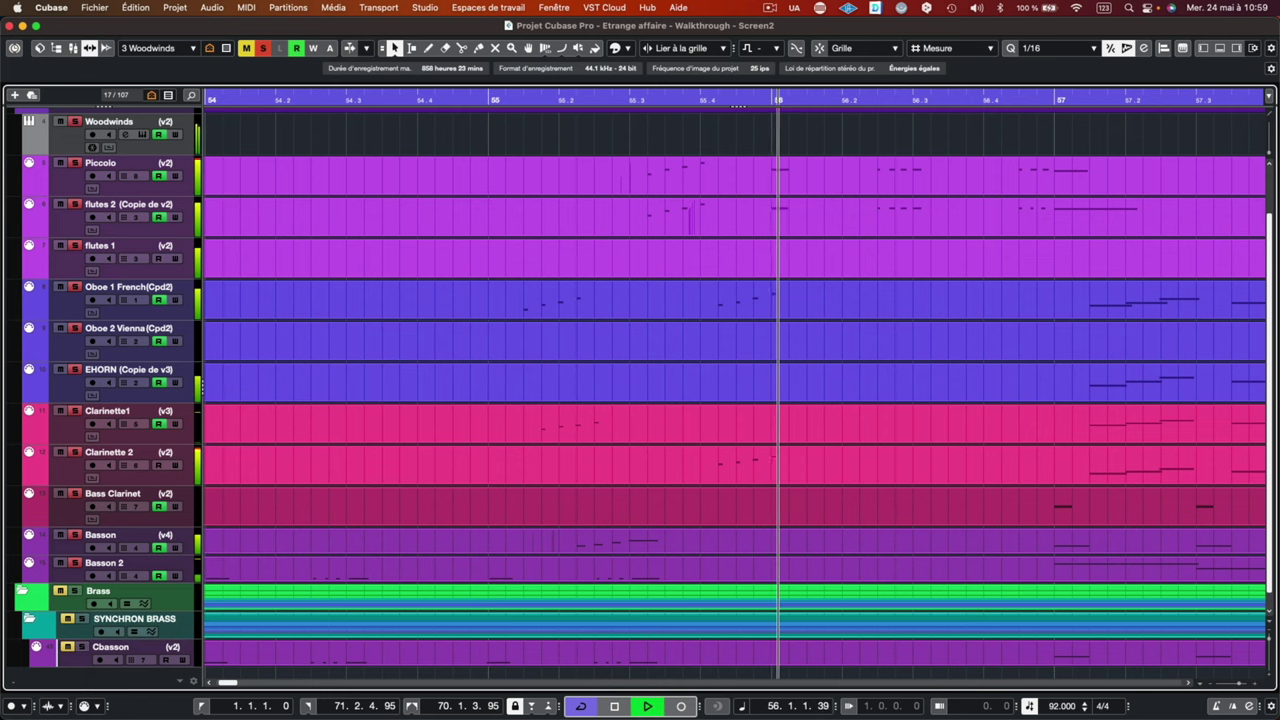
pyautogui.press('space')
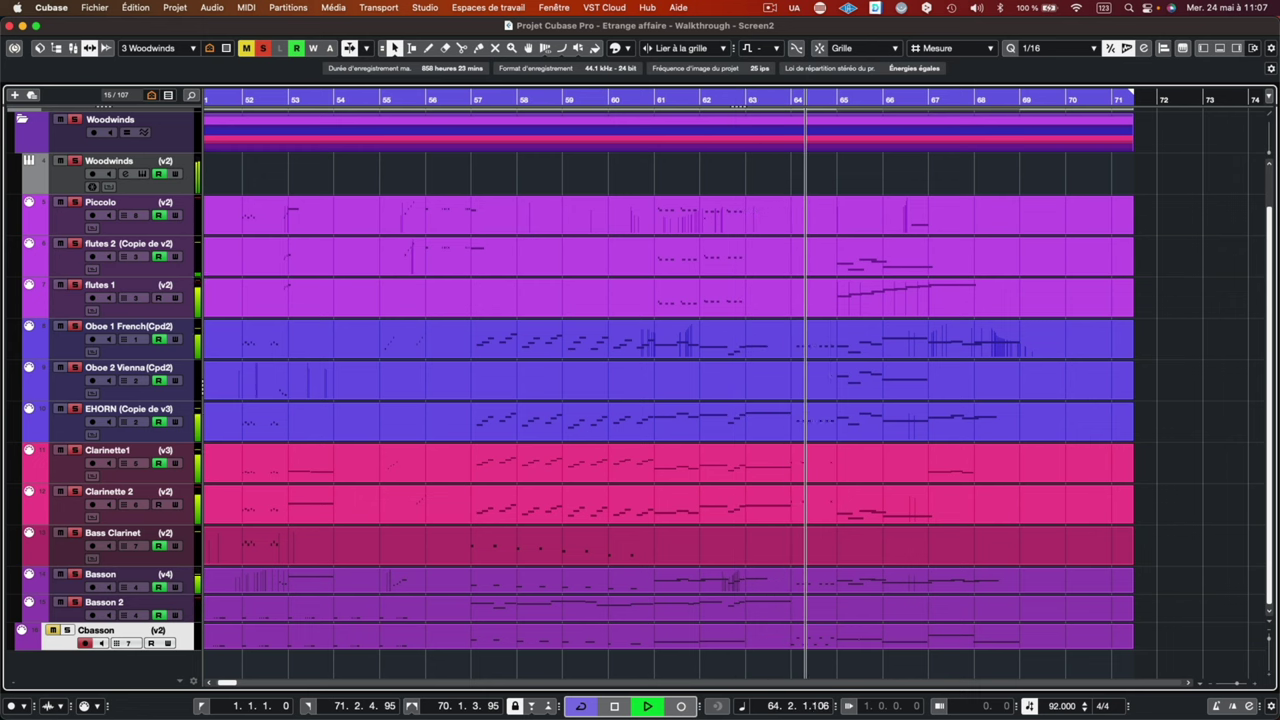
pyautogui.press('4')
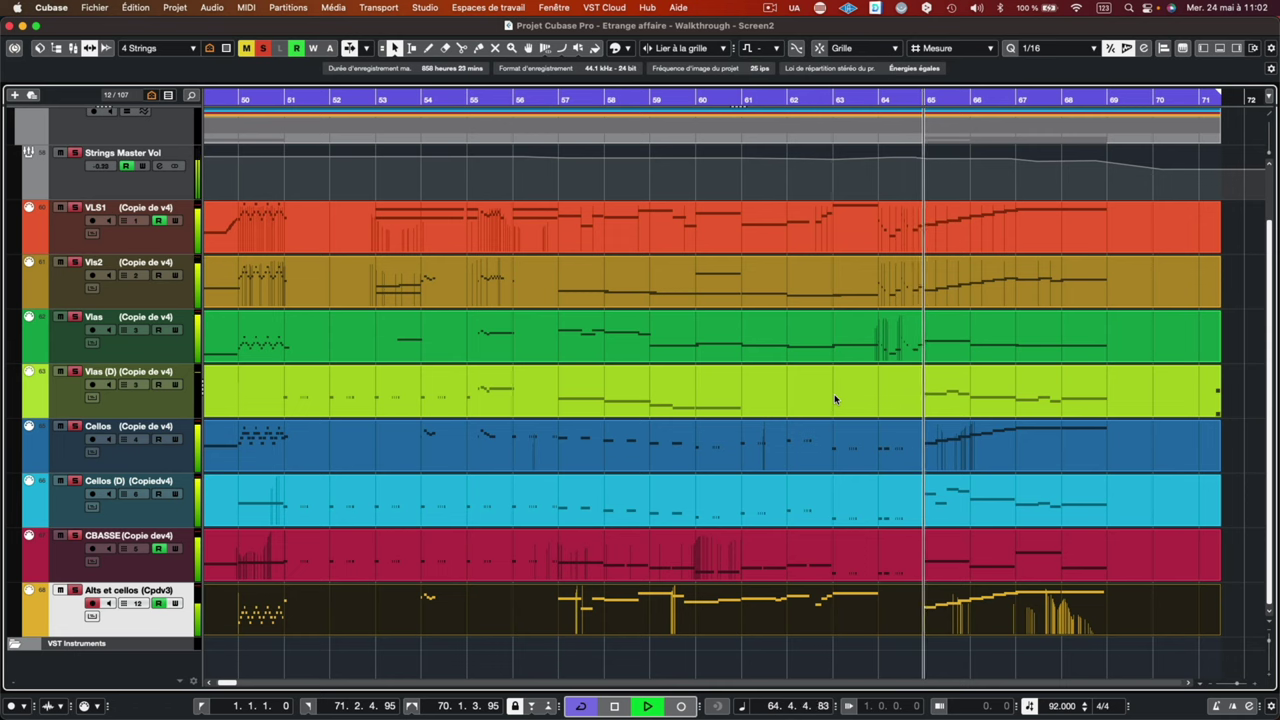